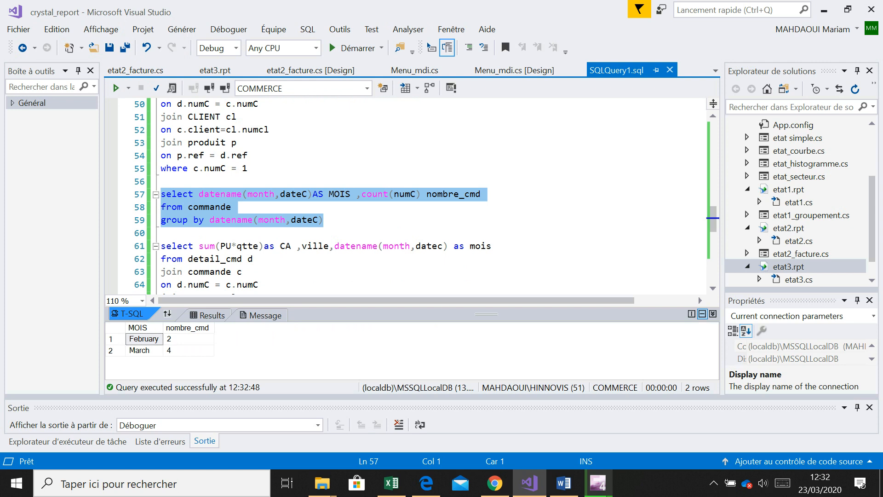
Step: Add a new Crystal Reports item named etat_courbe.rpt to the crystal_report project
click(143, 28)
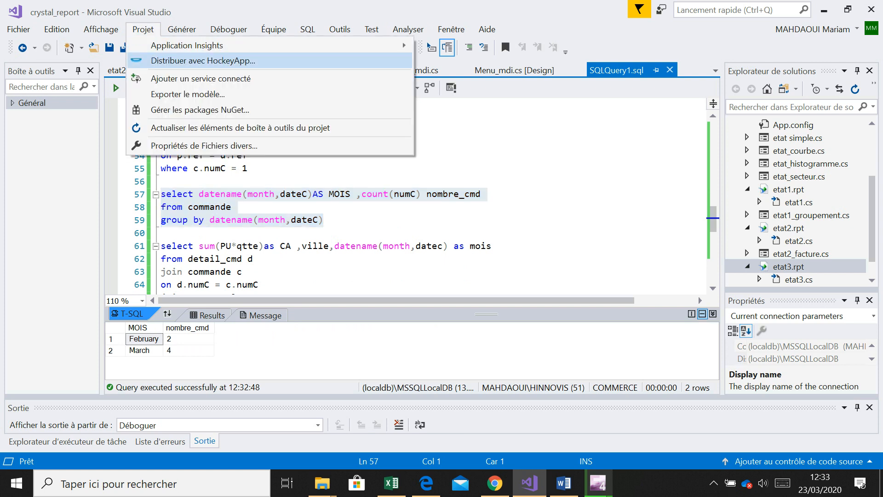
click(359, 233)
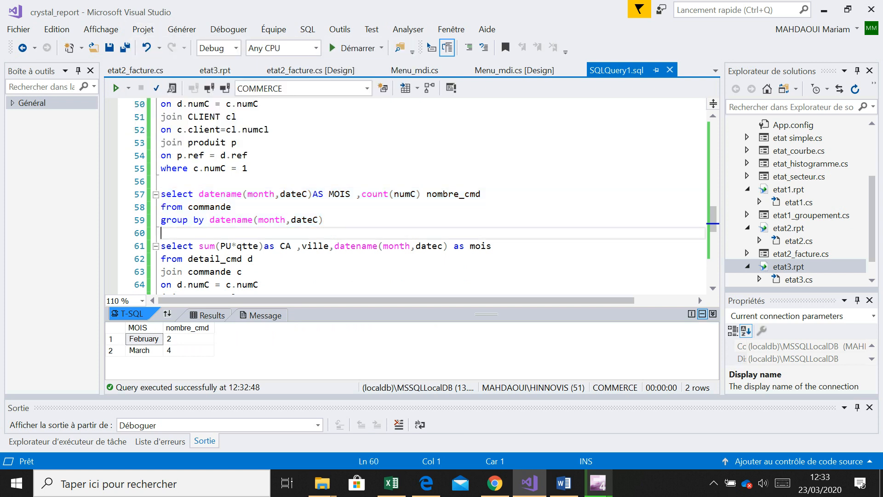
click(311, 70)
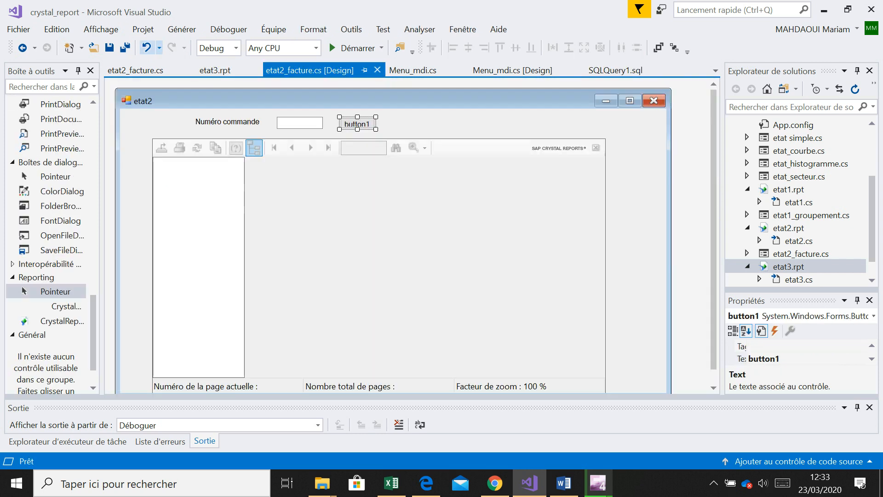
click(143, 29)
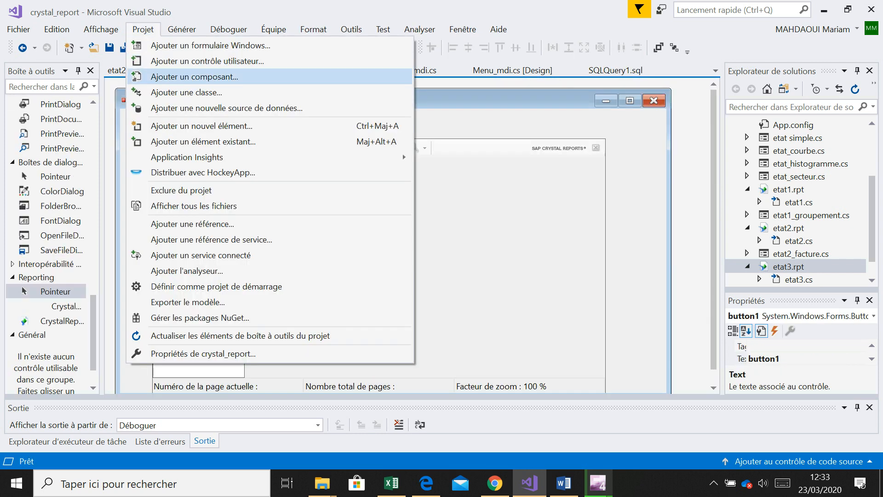
click(194, 77)
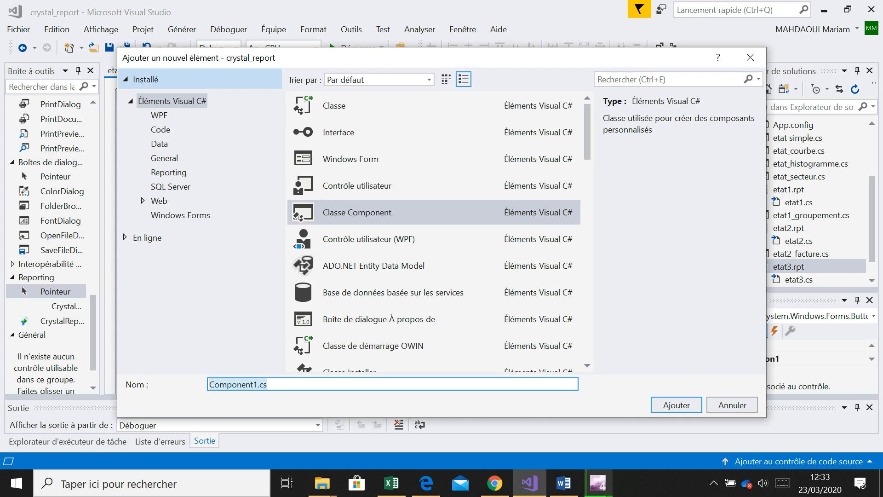
click(159, 144)
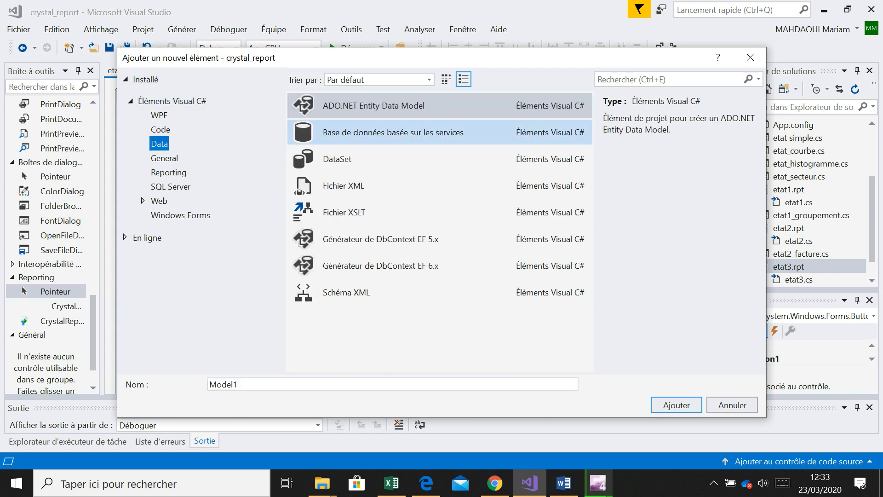
click(169, 172)
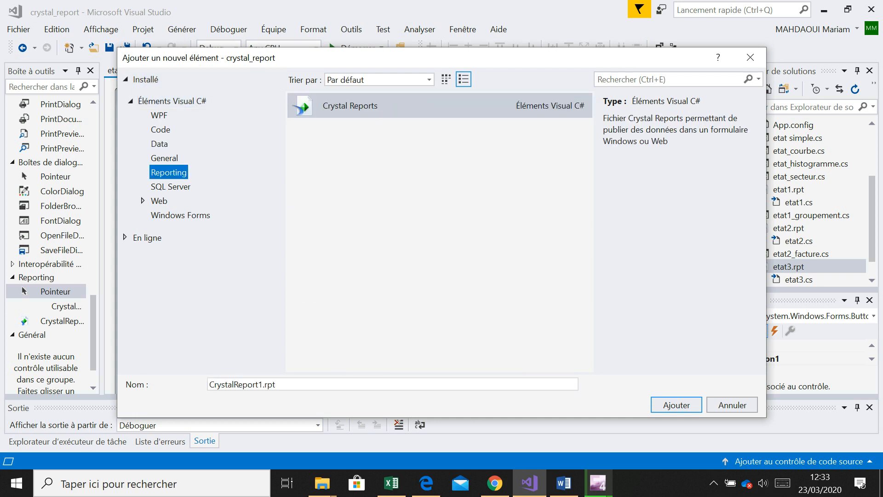
double_click(236, 384)
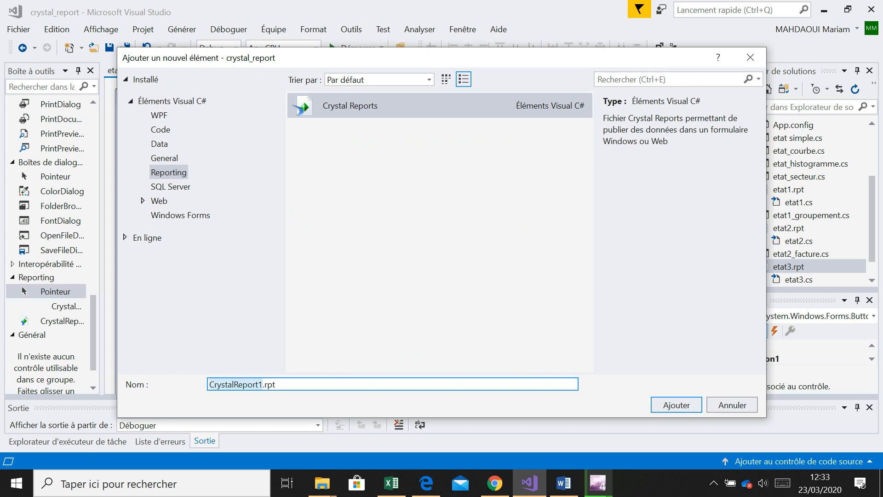
text(etat_)
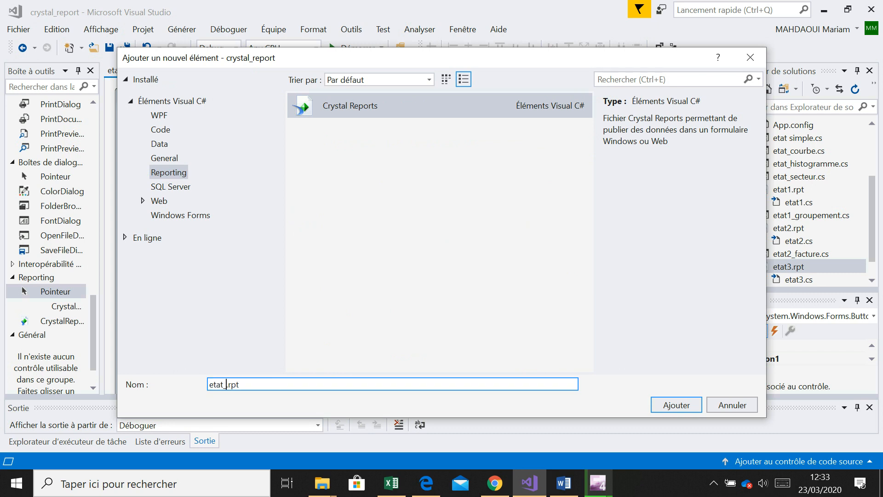
text(courbe)
key(Return)
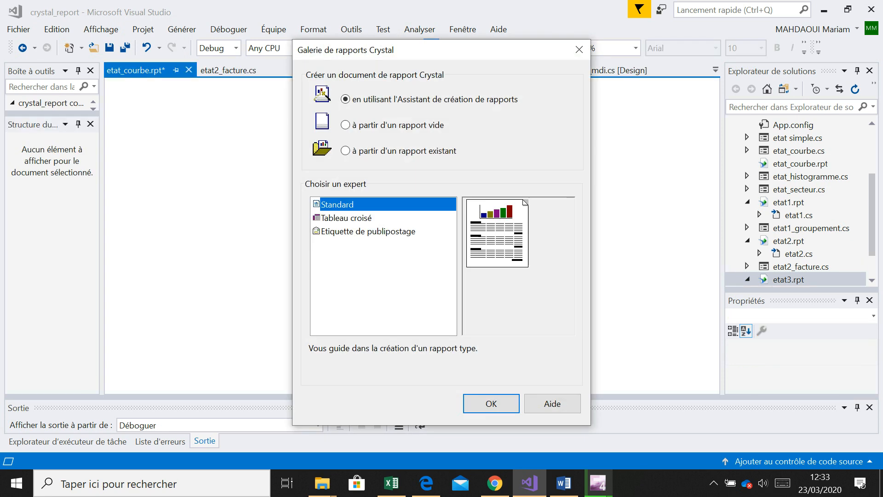
Step: In the standard report wizard, add the (localdb)\MSSQLLocalDB command "select datename(month,dateC)AS MOIS ,count(numC) nombre_cmd from commande group by datename(month,dateC)" as the data source
key(Return)
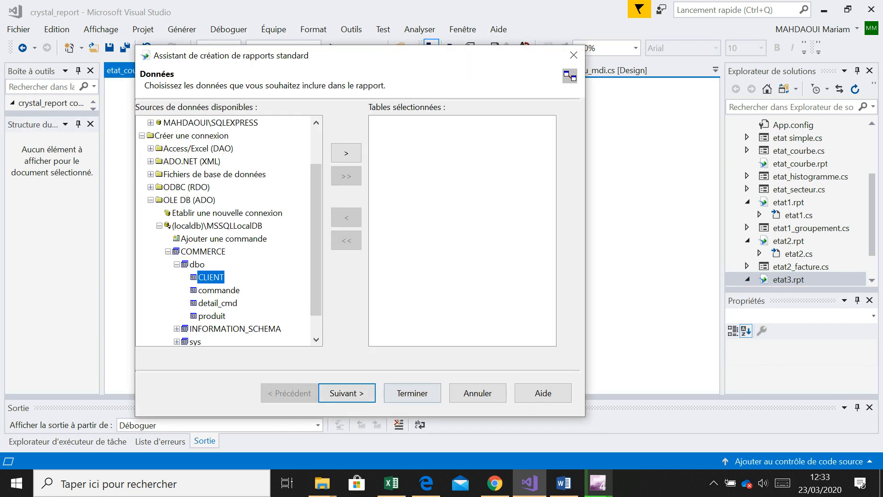
click(224, 239)
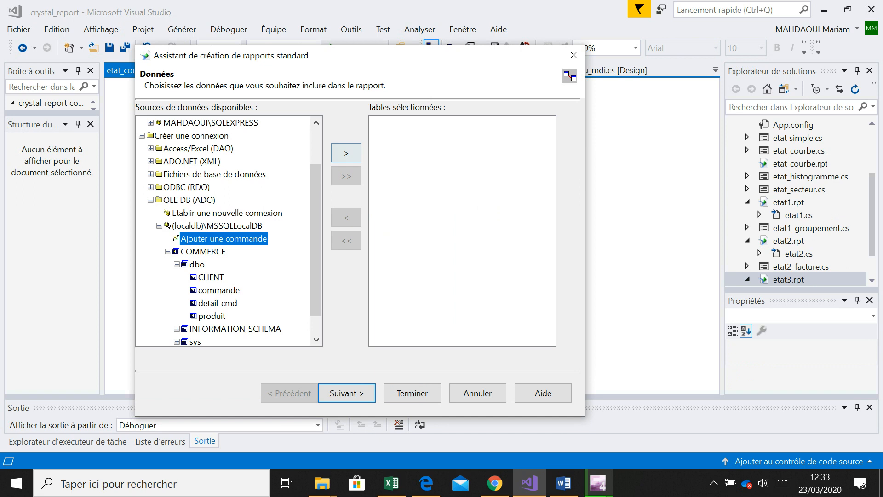
click(346, 153)
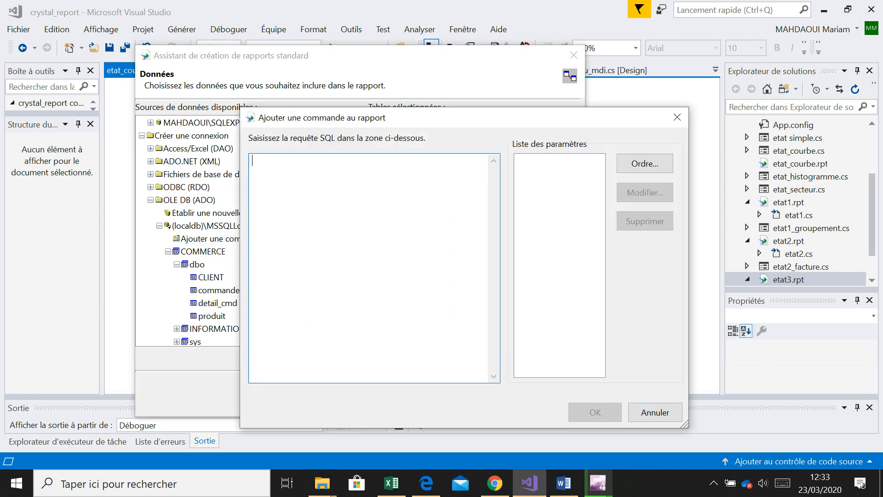
text(select datename(month,dateC)AS MOIS ,count(numC) nombre_cmd from commande group by datename(month,dateC))
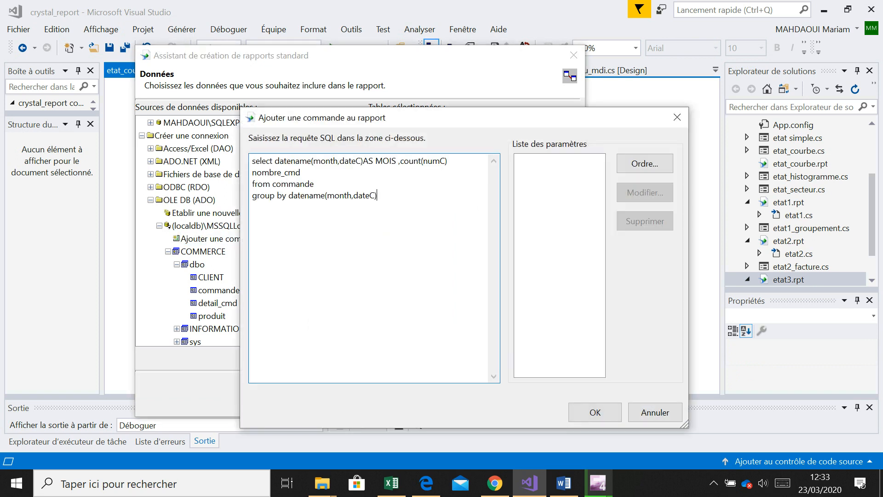
click(594, 412)
click(347, 393)
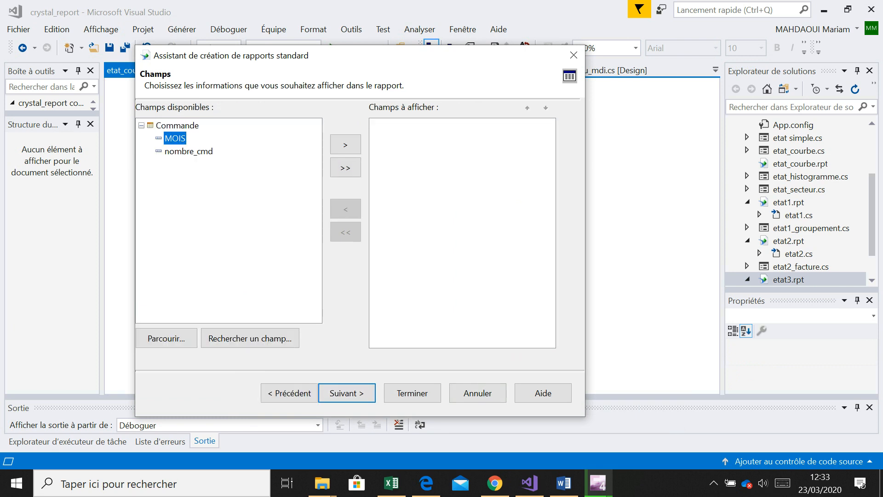
Step: Finish the wizard with the MOIS and nombre_cmd fields included, and delete the generated objects from the report sections
click(345, 168)
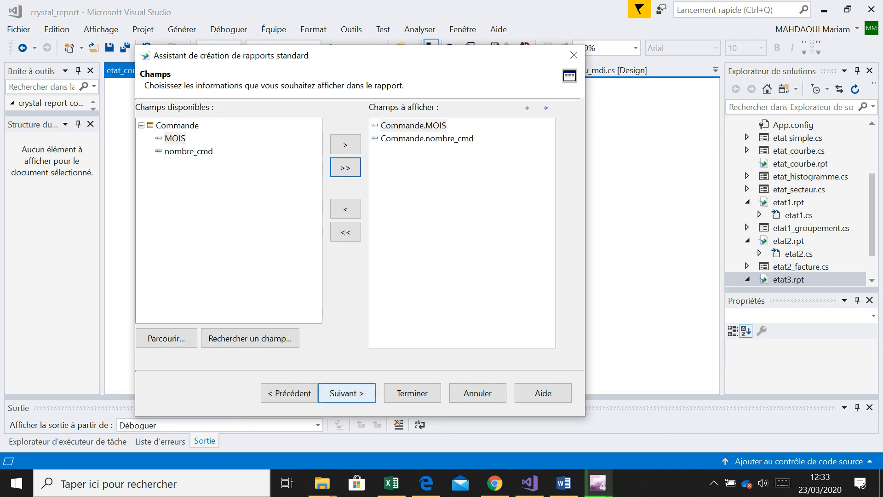
click(347, 392)
click(412, 393)
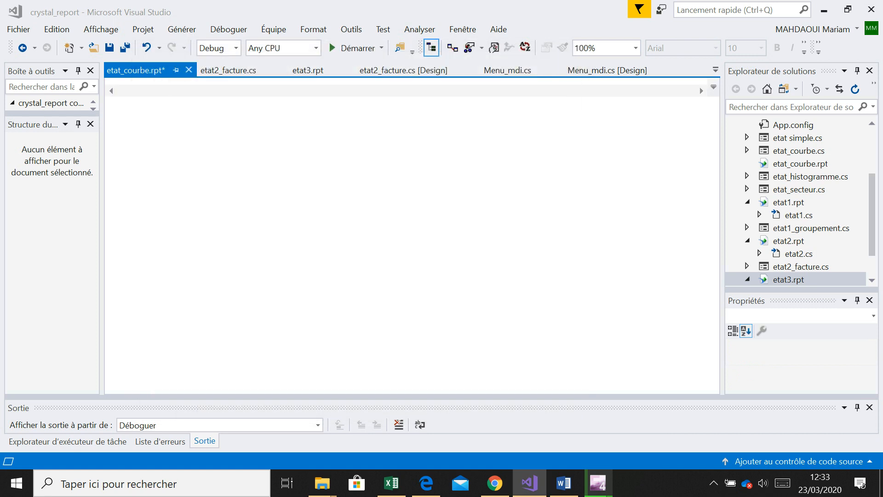
drag(163, 123, 546, 178)
key(Delete)
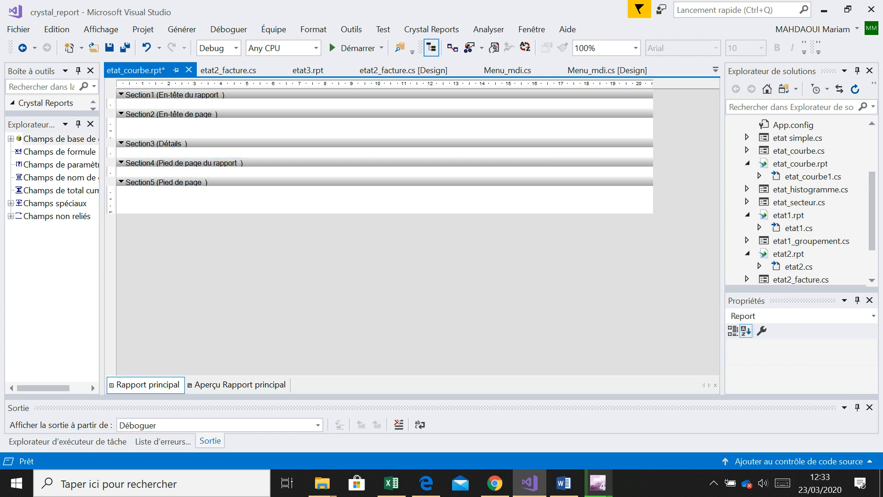
Step: Insert a chart in the report header section, using the Ligne type with the Diagramme à courbes variant
right_click(295, 129)
mouse_move(334, 139)
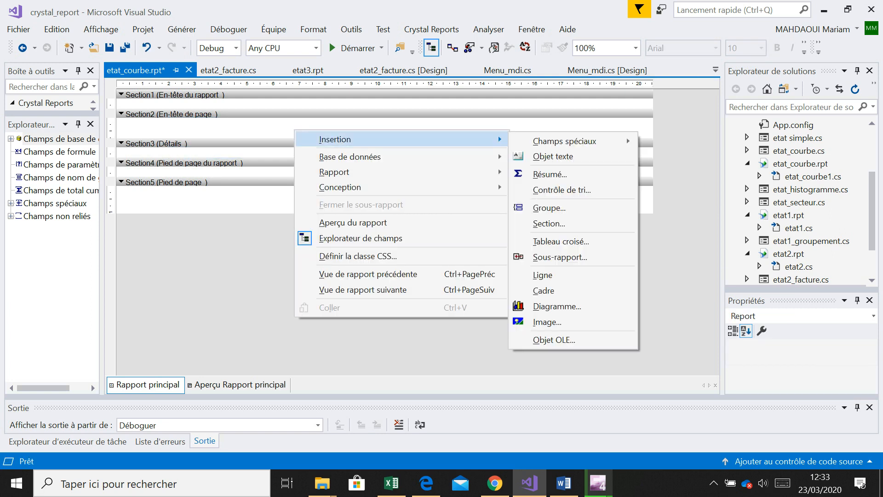
click(556, 306)
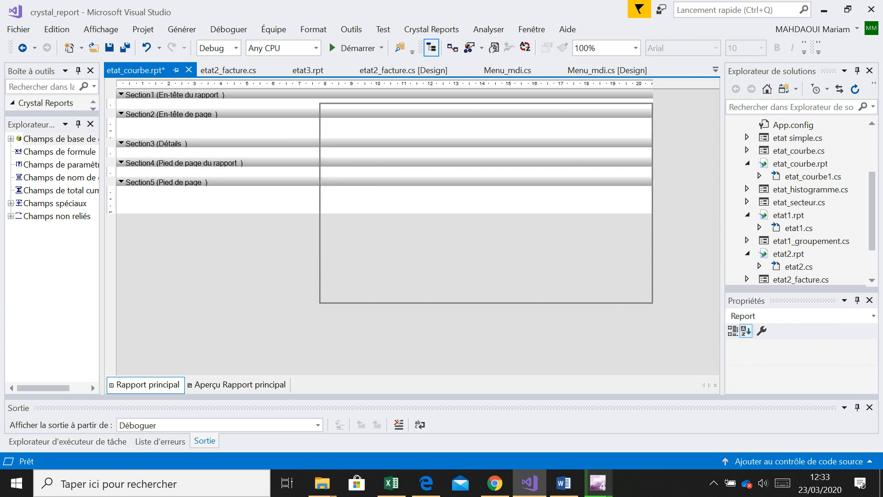
click(319, 103)
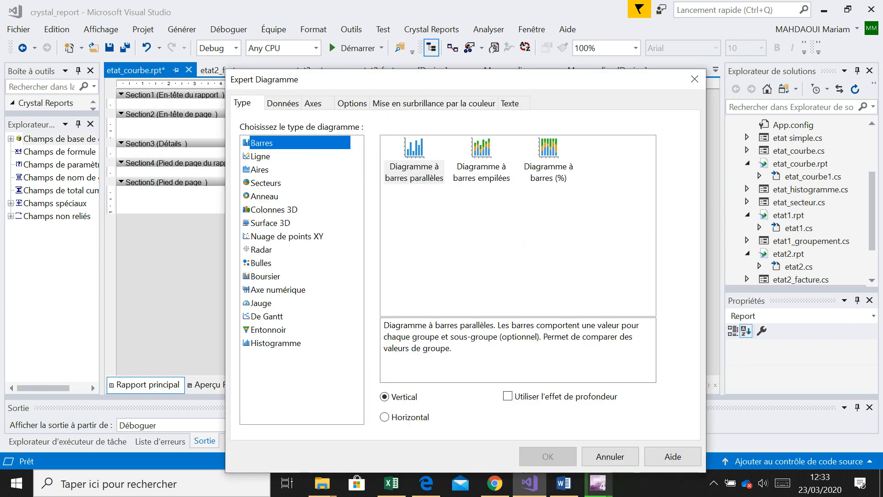
click(260, 157)
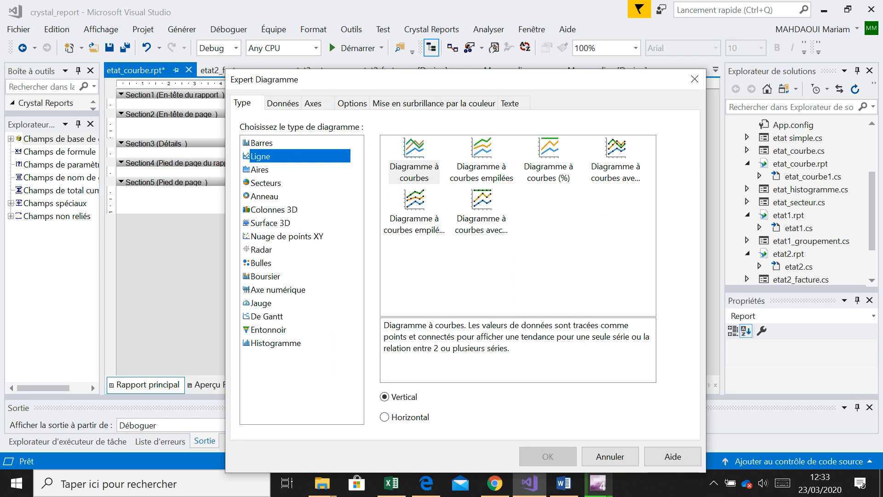
click(414, 161)
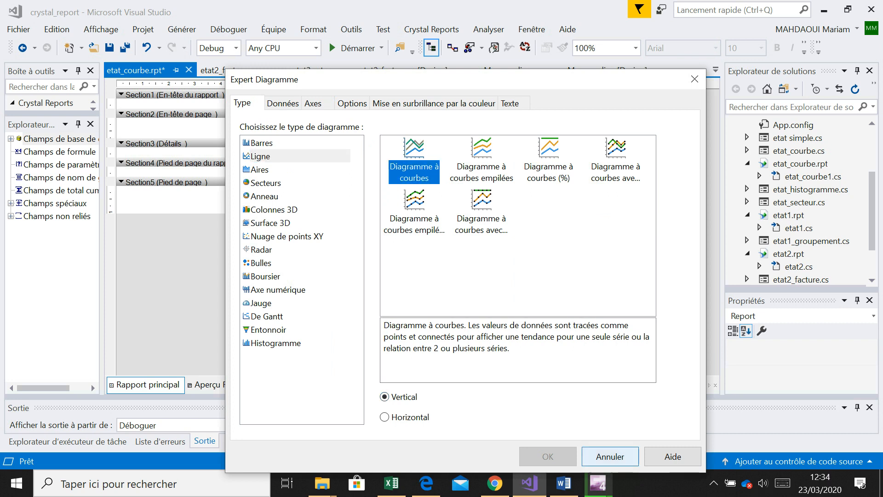
Step: Plot the sum of nombre_cmd on change of MOIS as the chart's data and create the chart
click(282, 103)
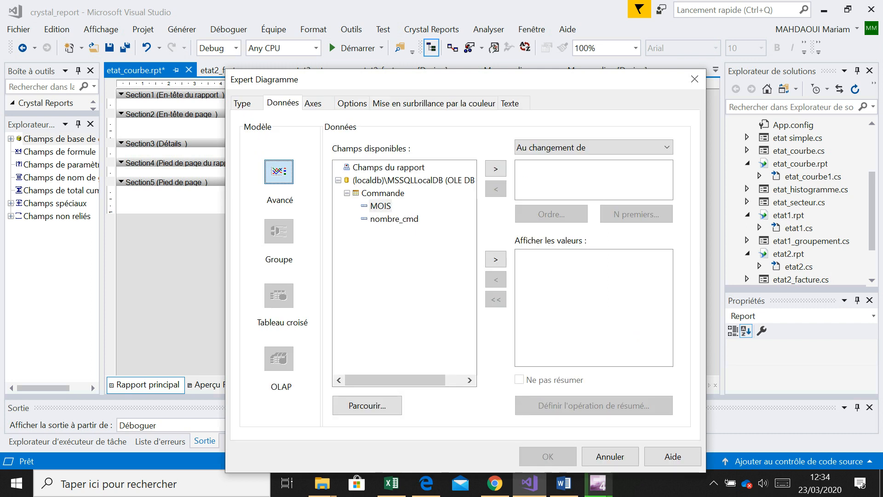
drag(519, 79, 453, 46)
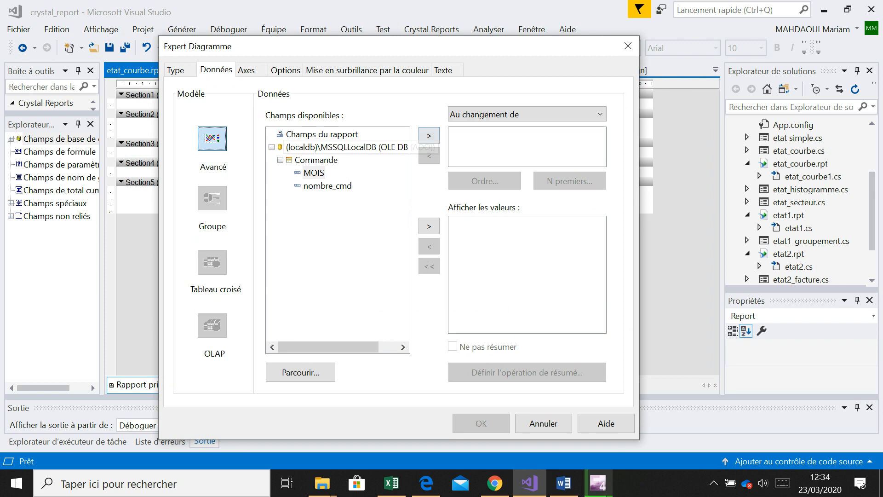
click(314, 173)
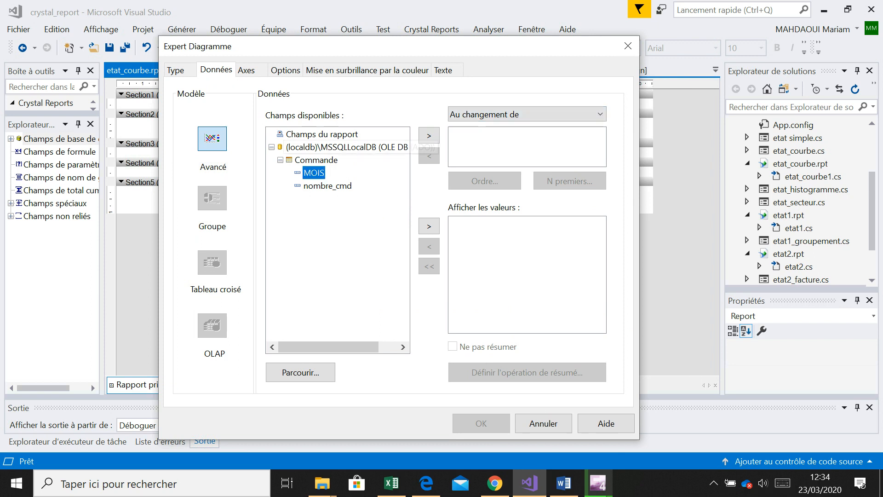
click(428, 135)
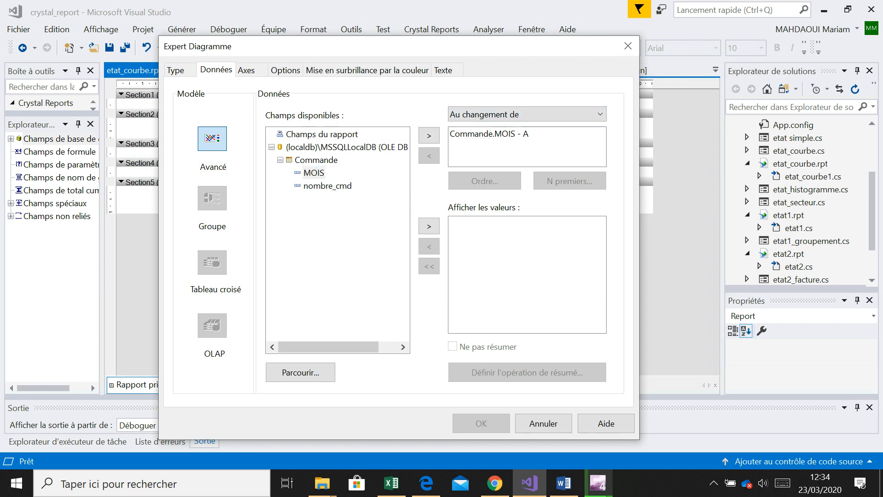
click(328, 186)
click(428, 225)
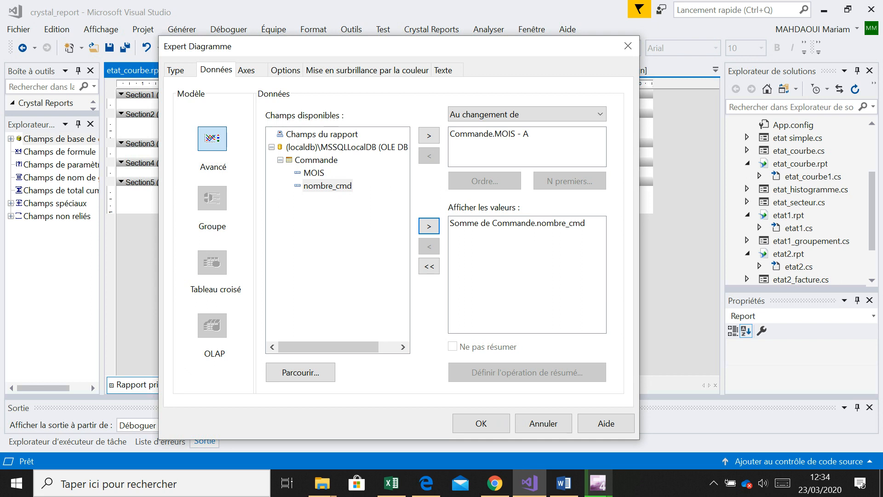
click(517, 223)
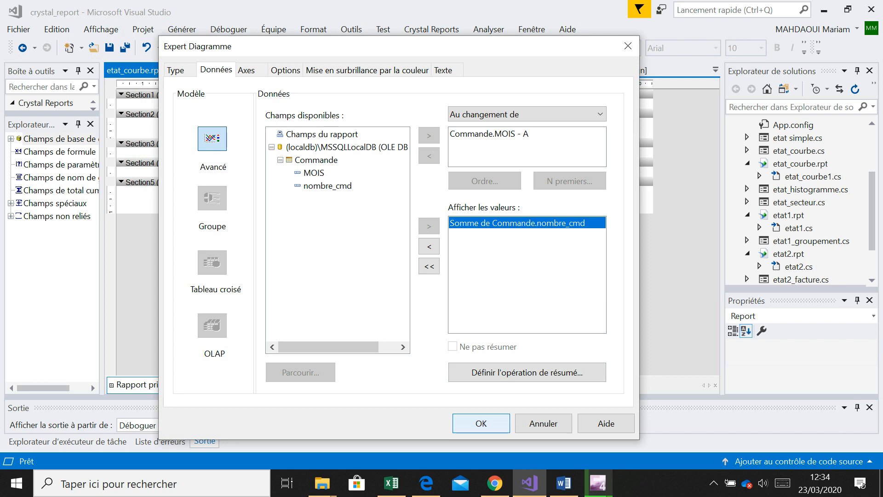
key(ctrl+Tab)
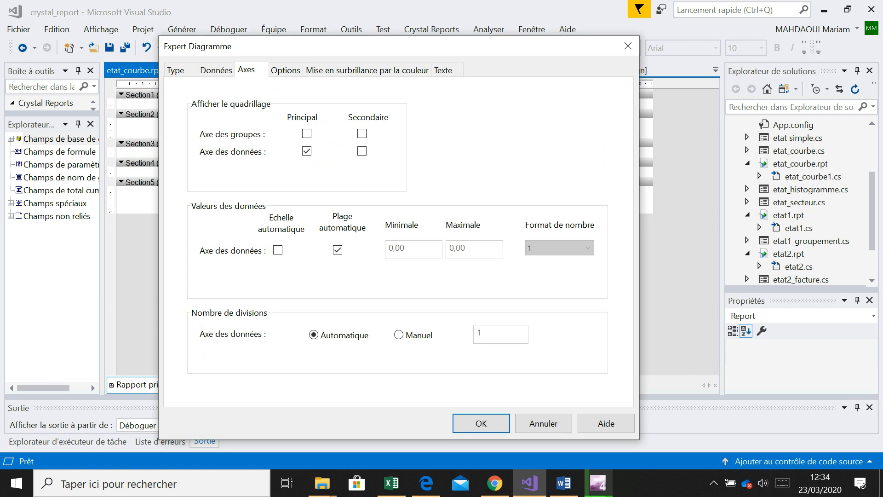
key(Return)
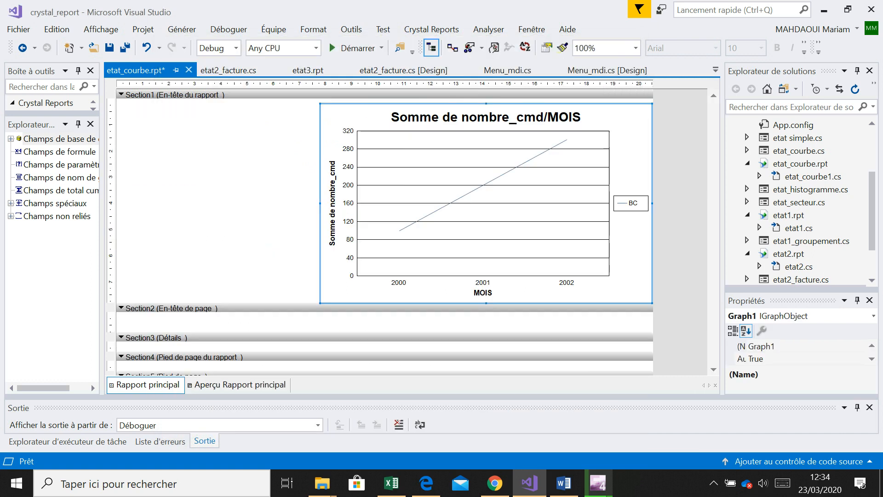
Step: Preview the main report, compare its chart with the sample curve in TP-les états.pdf in Edge, and return to the report design
click(239, 384)
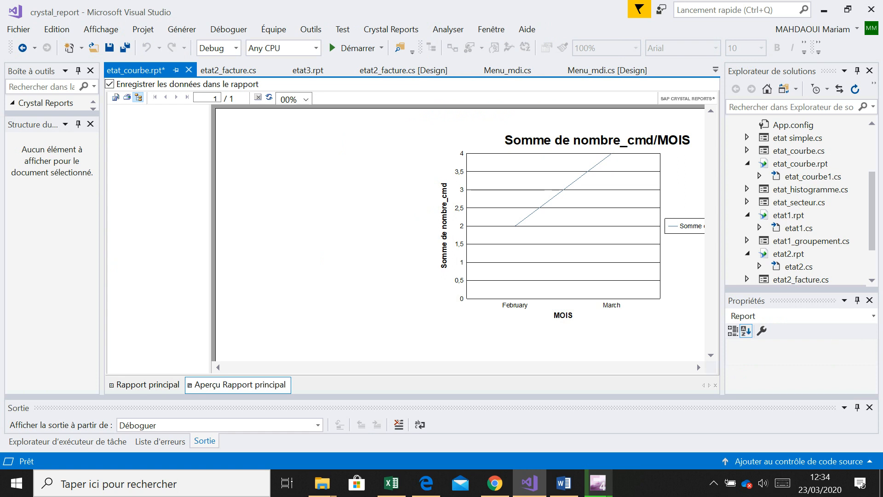
click(426, 483)
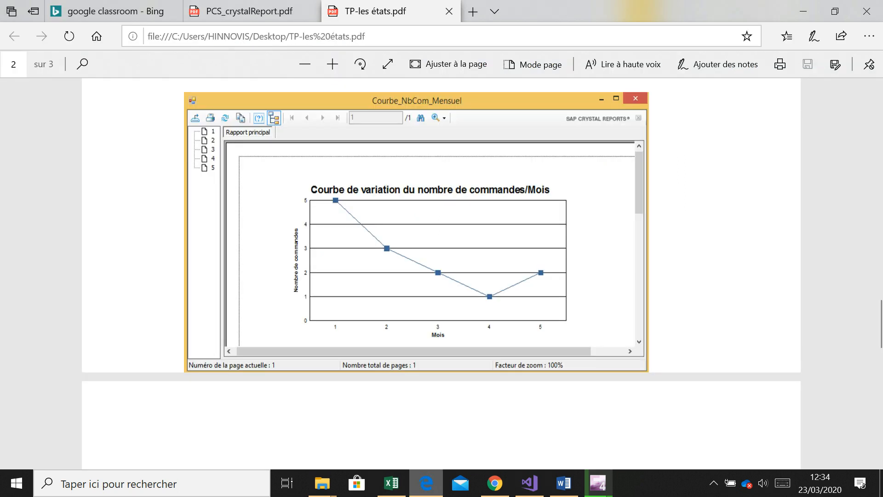
click(426, 483)
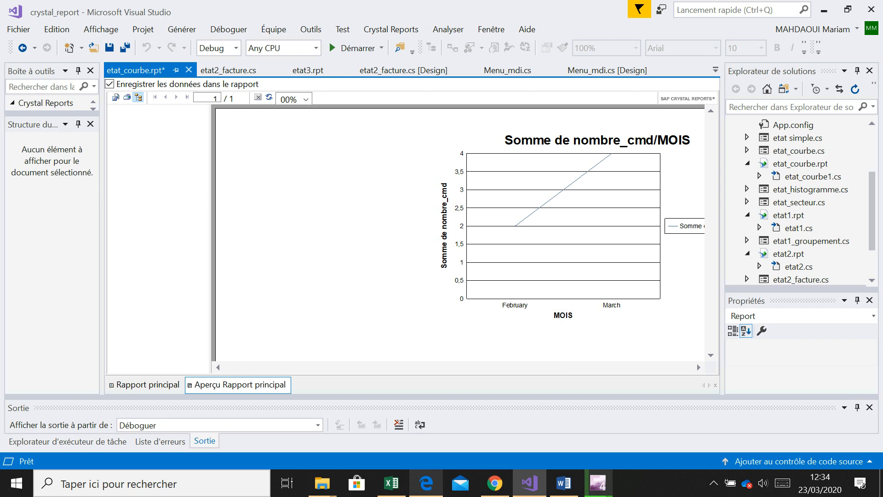
click(148, 385)
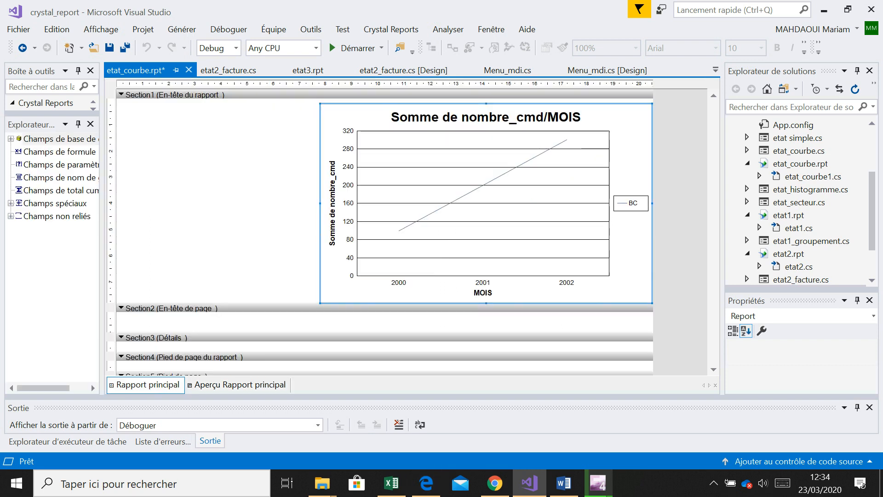
Step: Change the chart to the Ligne variant Diagramme à courbes avec marqueurs and turn off the legend display
right_click(430, 207)
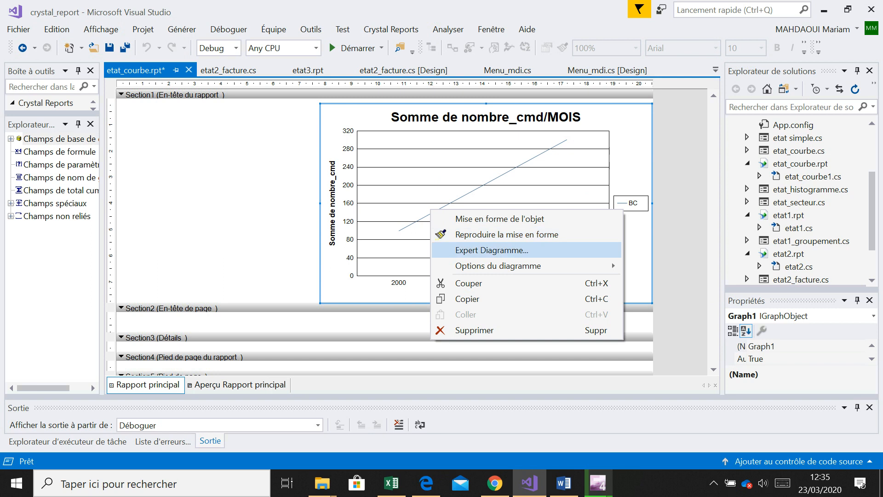
key(Return)
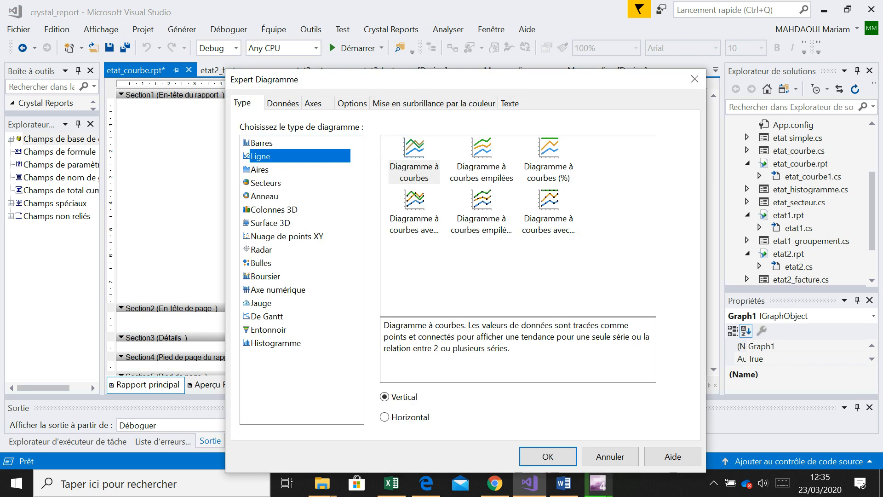
click(414, 213)
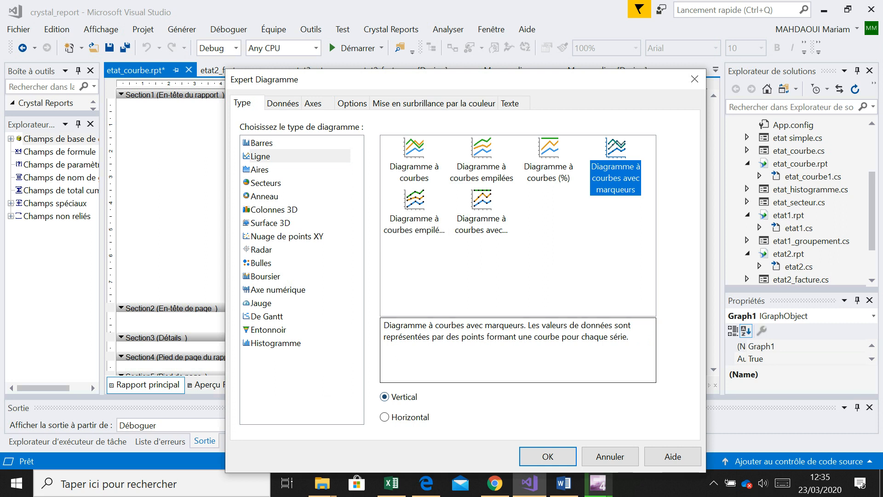
drag(313, 79, 145, 91)
click(184, 116)
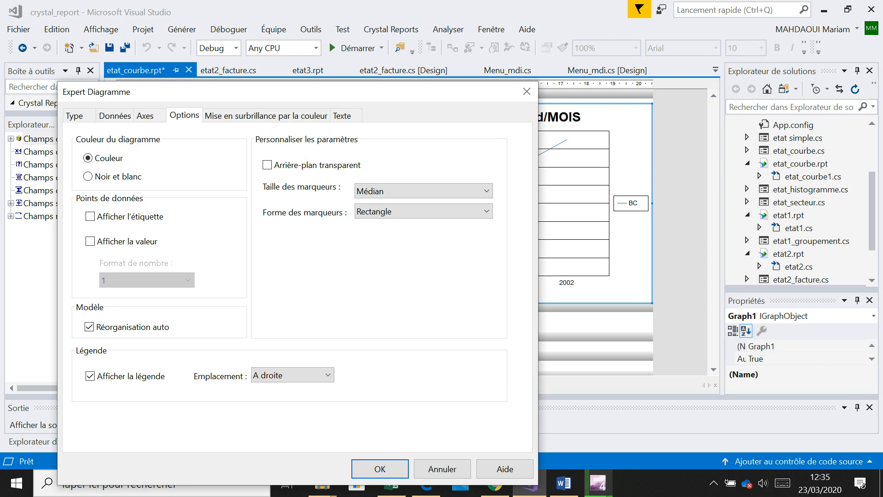
click(90, 376)
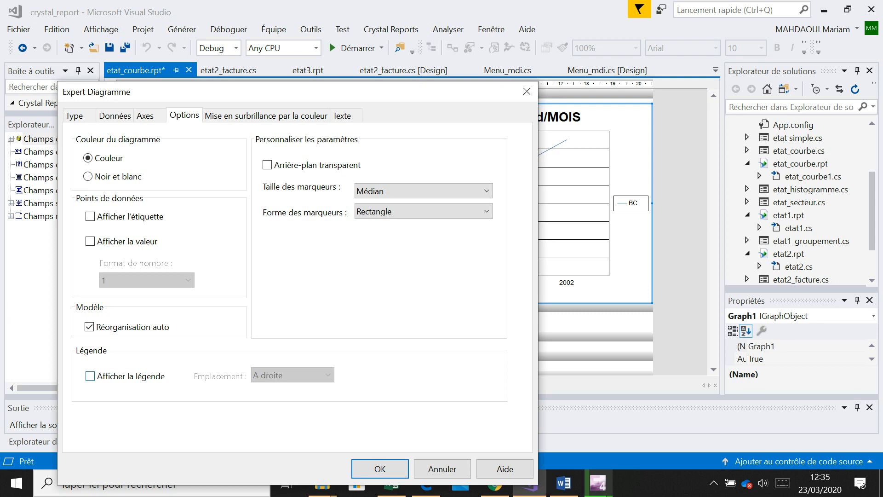
drag(258, 91, 320, 95)
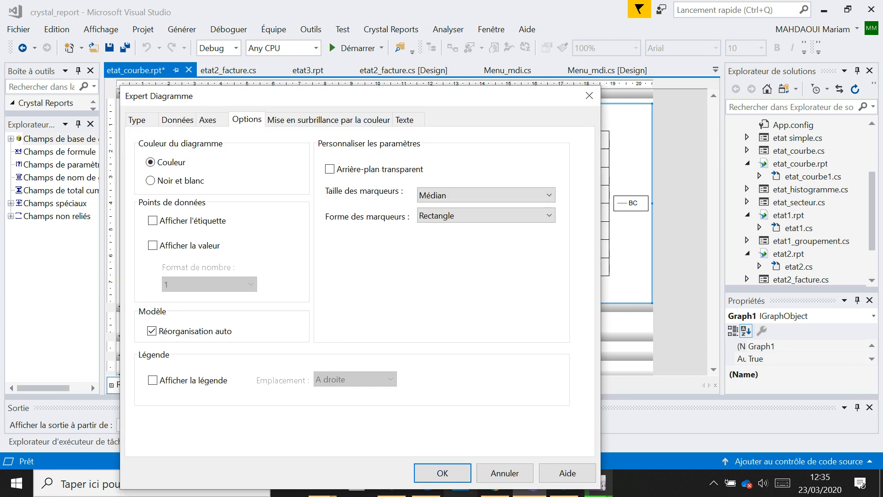
key(Return)
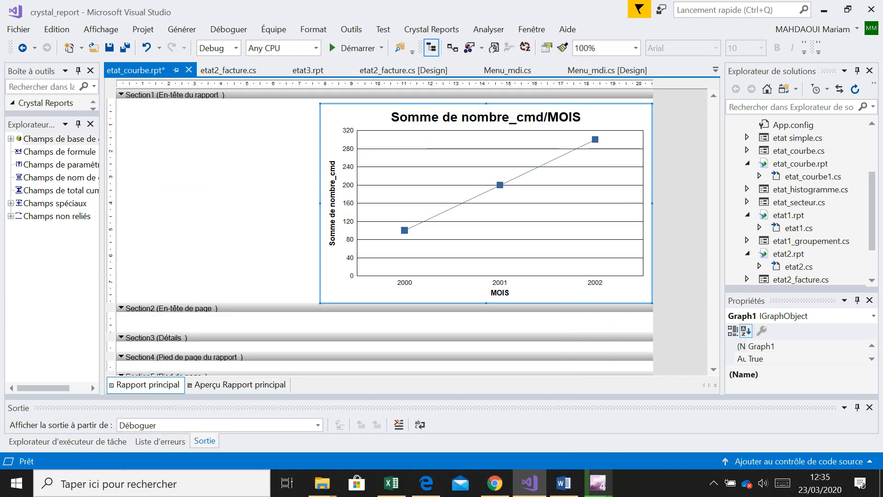
Step: Centre the chart horizontally in the report header, and compare it with the sample curve in TP-les états.pdf in Edge
drag(486, 202, 403, 202)
key(alt+Tab)
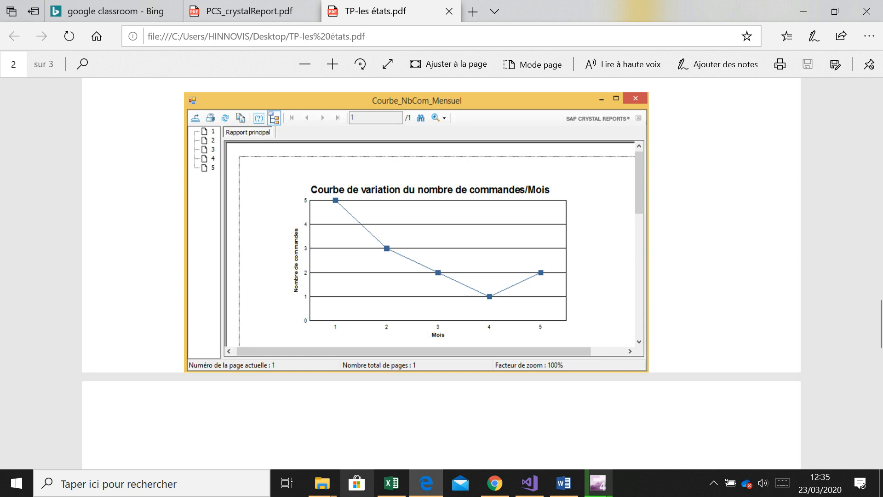
click(529, 483)
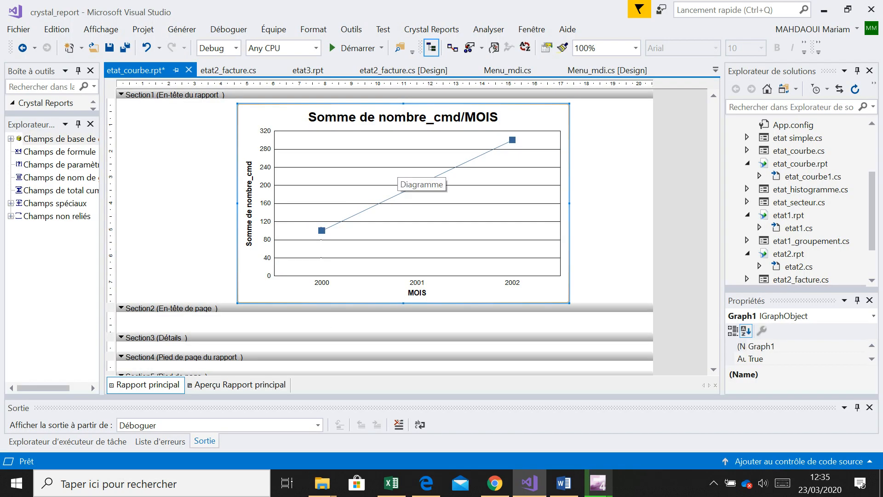
Step: Replace the chart's automatic title with "Courbe de variation des nombres de commandes/MOIS"
right_click(390, 121)
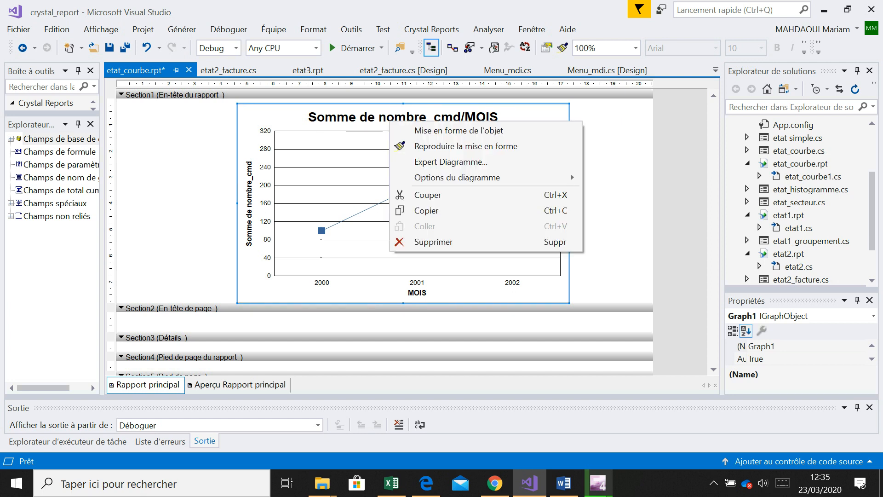
click(442, 162)
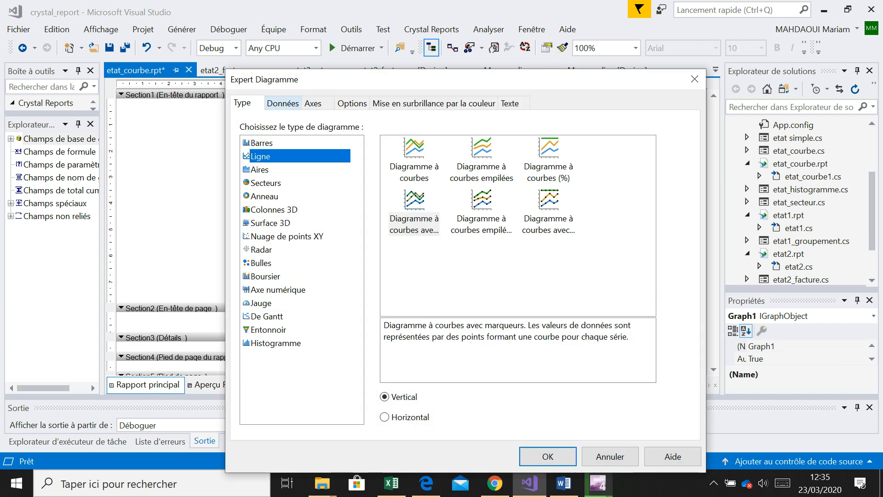
click(313, 103)
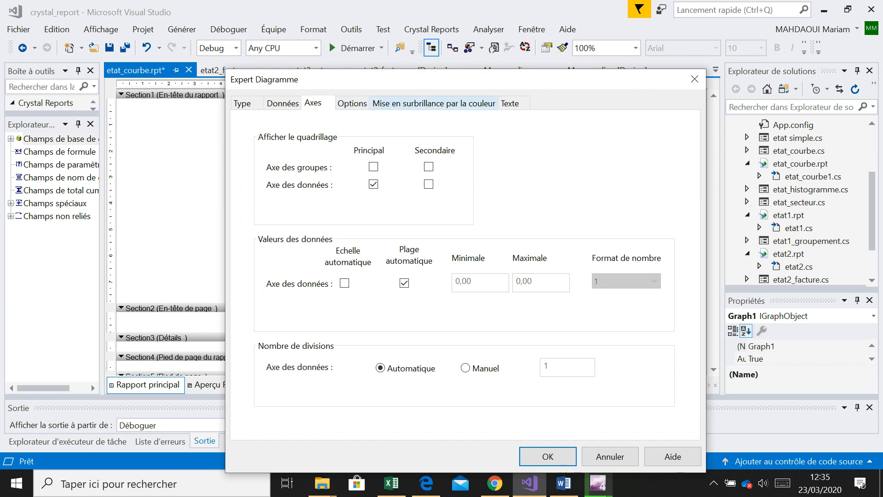
click(510, 103)
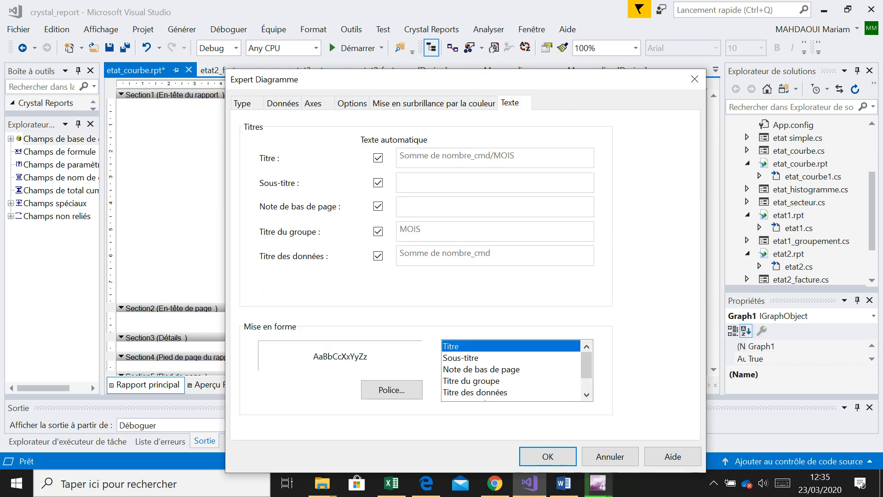
click(378, 158)
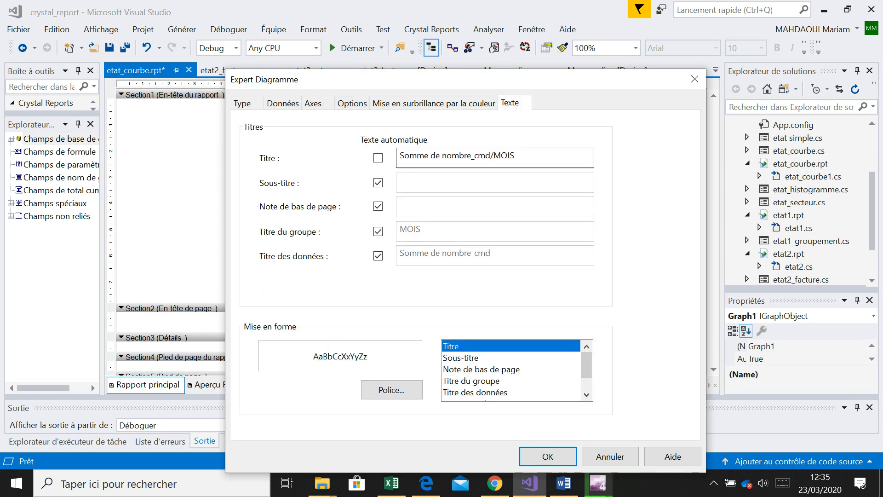
drag(442, 156, 382, 157)
key(BackSpace)
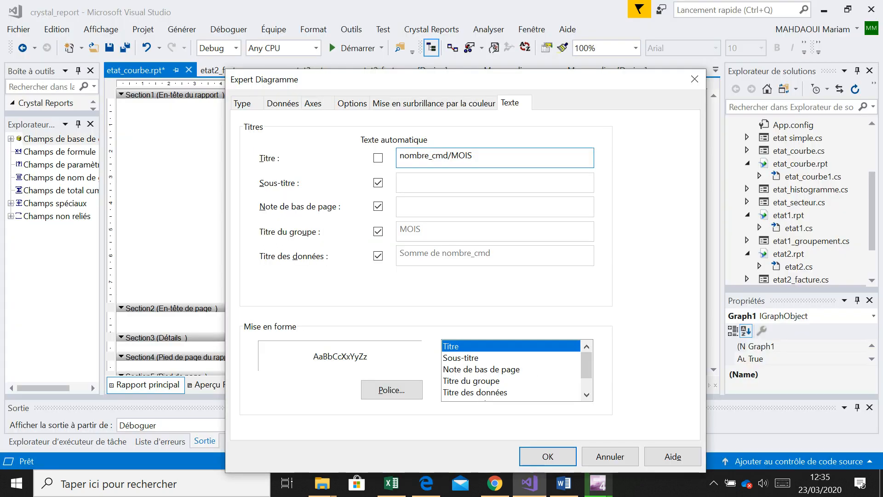
key(Delete)
key(Delete)
key(Delete)
key(Delete)
key(Delete)
key(Delete)
text(Courbe de va)
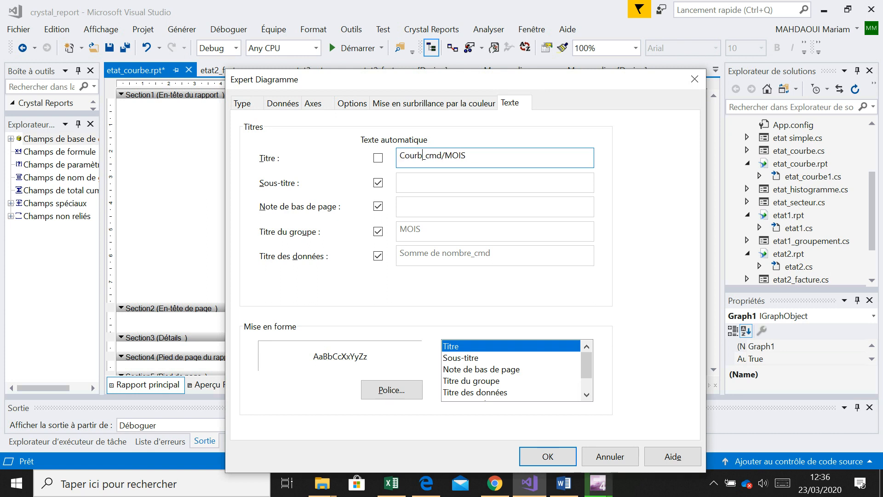
text(riation des nom)
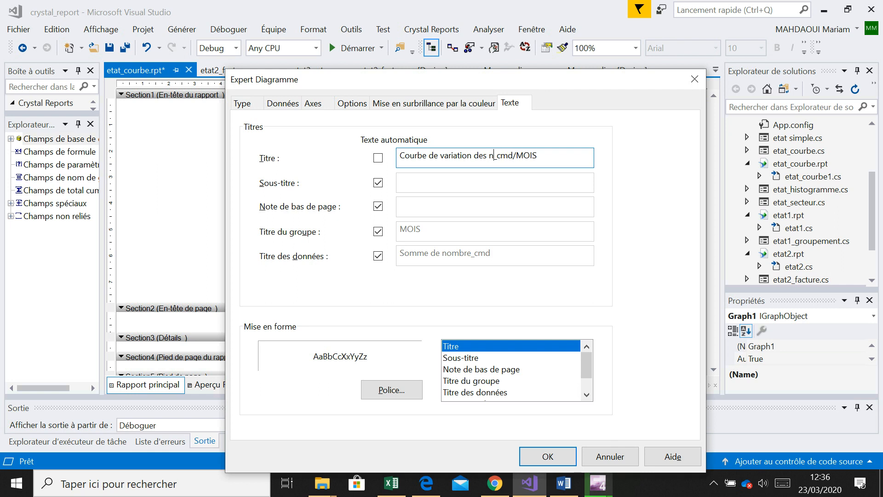
text(bres de commandes)
key(Delete)
key(Delete)
key(Delete)
key(Delete)
key(Delete)
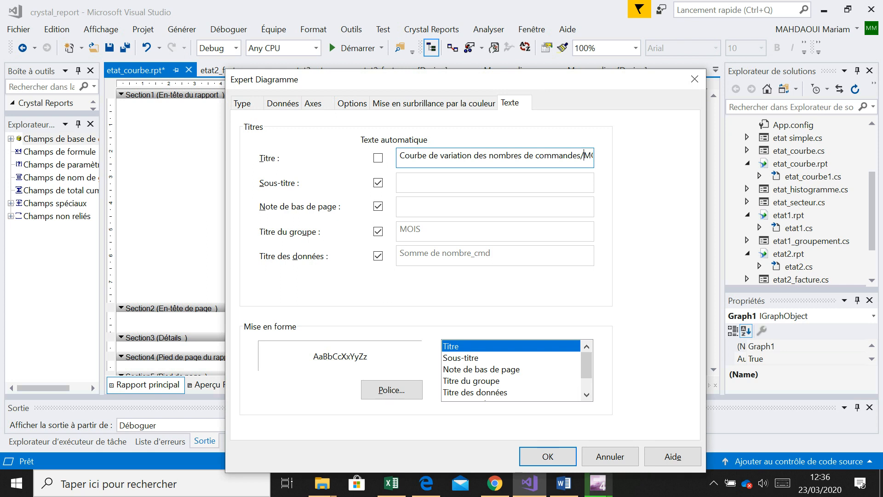
Step: Replace the chart's automatic group title with "Mois"
click(378, 231)
click(428, 231)
key(BackSpace)
key(BackSpace)
key(BackSpace)
text(o)
Step: Replace the chart's automatic data title with "Nombre de commandes" and apply the chart settings
click(378, 256)
drag(498, 253, 397, 253)
text(?)
key(BackSpace)
text(Nombre de )
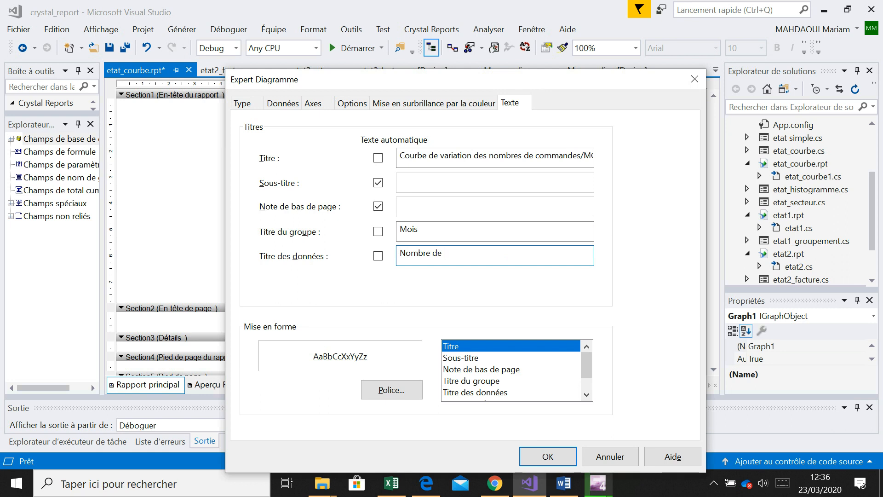
text(commandes)
click(426, 483)
click(425, 483)
click(547, 457)
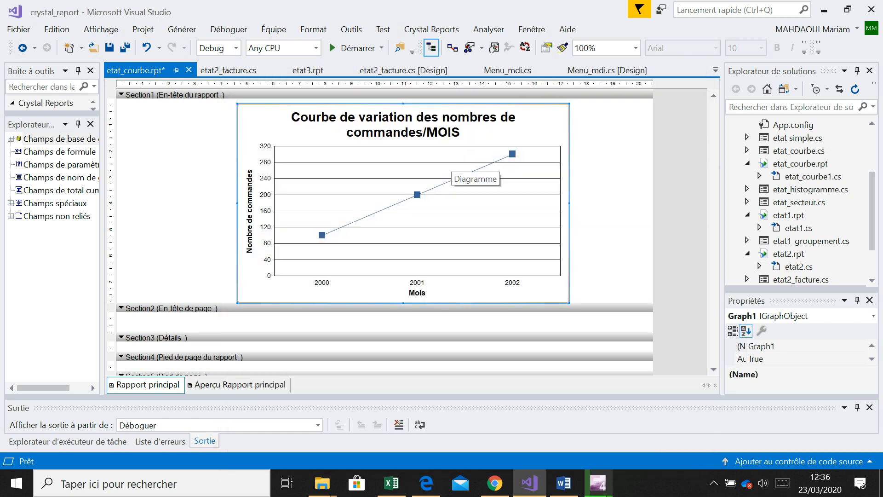
Step: Preview the main report against the sample curve in TP-les états.pdf in Edge, and save all files
click(240, 385)
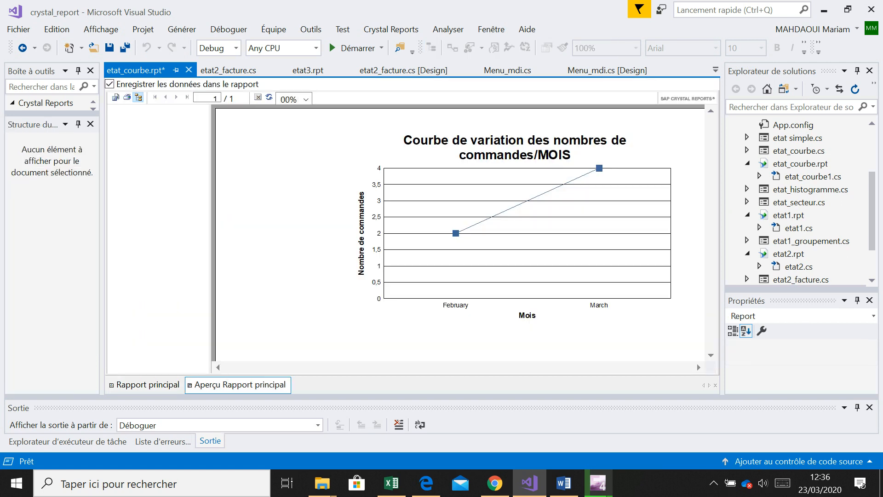
click(427, 483)
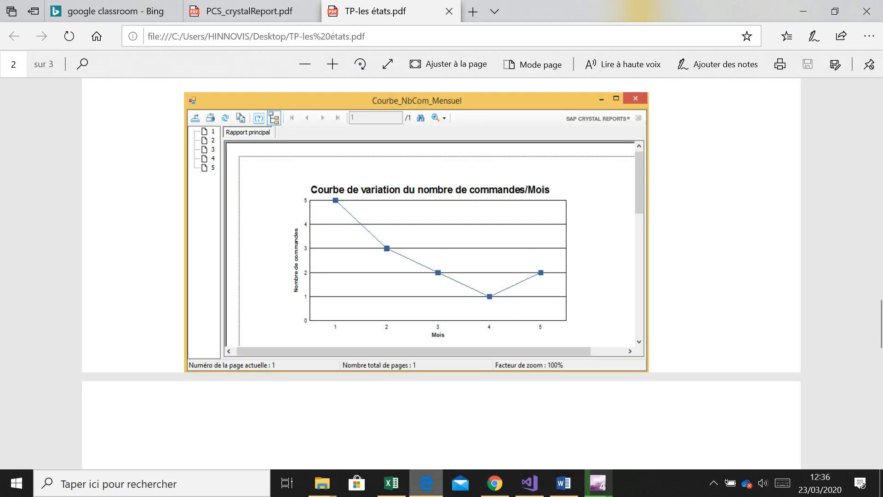
click(426, 483)
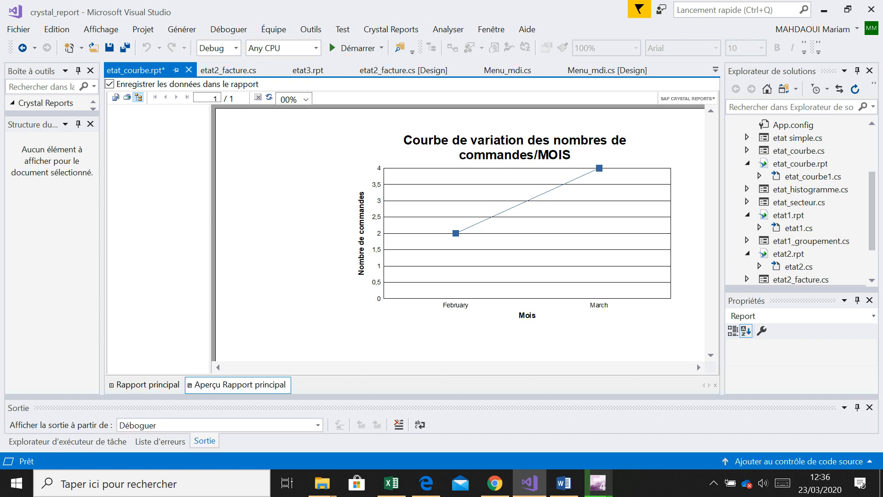
click(125, 47)
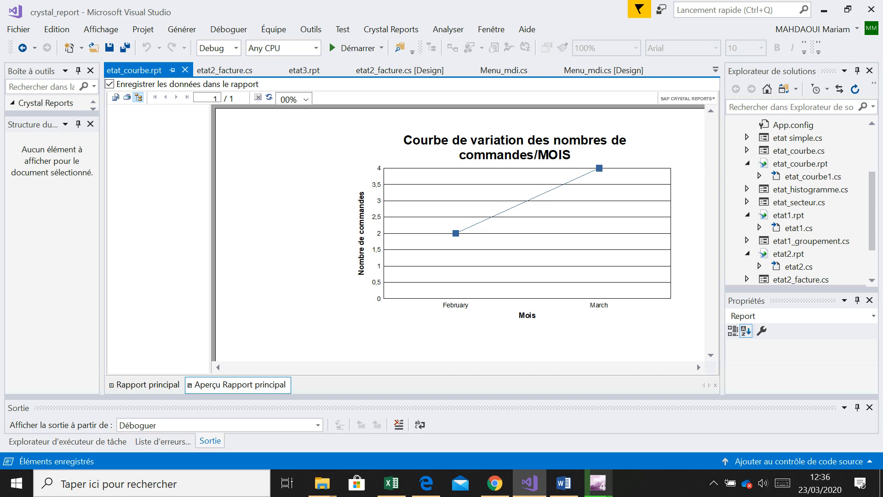
Step: Widen the Solution Explorer, and open the etat_courbe.cs form design and its etat_courbe.Designer.cs code to inspect the error
drag(102, 228, 78, 228)
drag(722, 229, 695, 228)
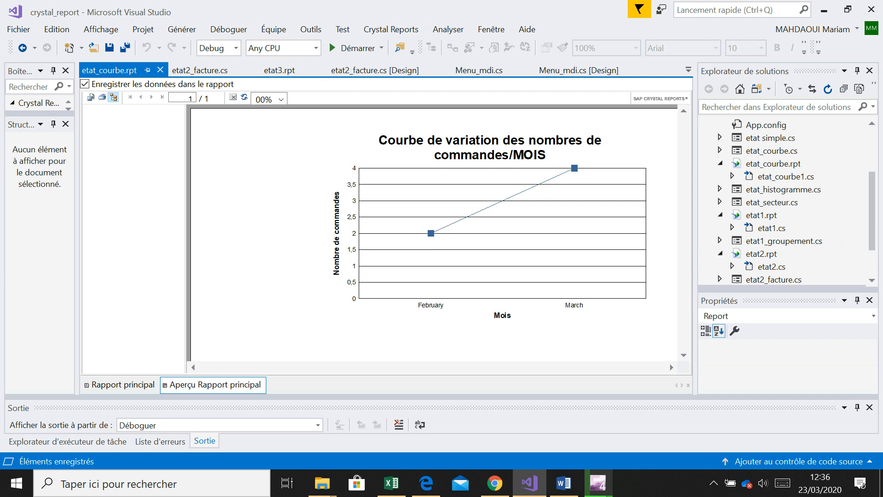
click(771, 151)
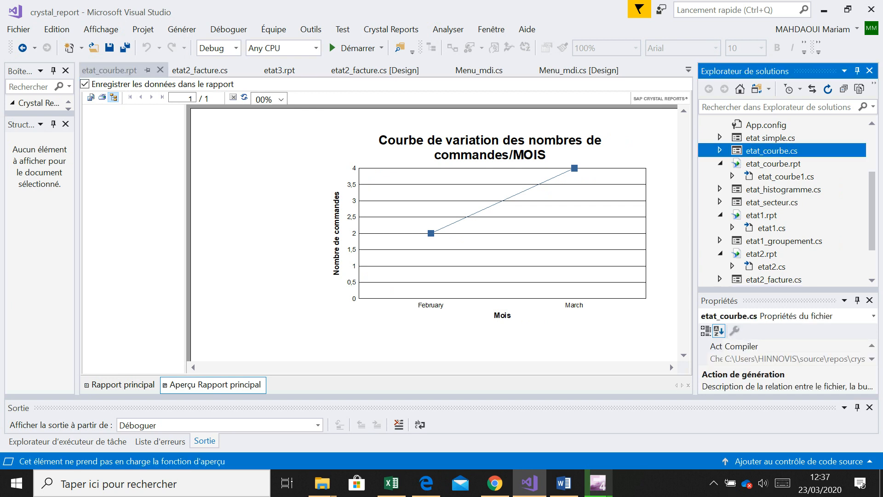
key(Return)
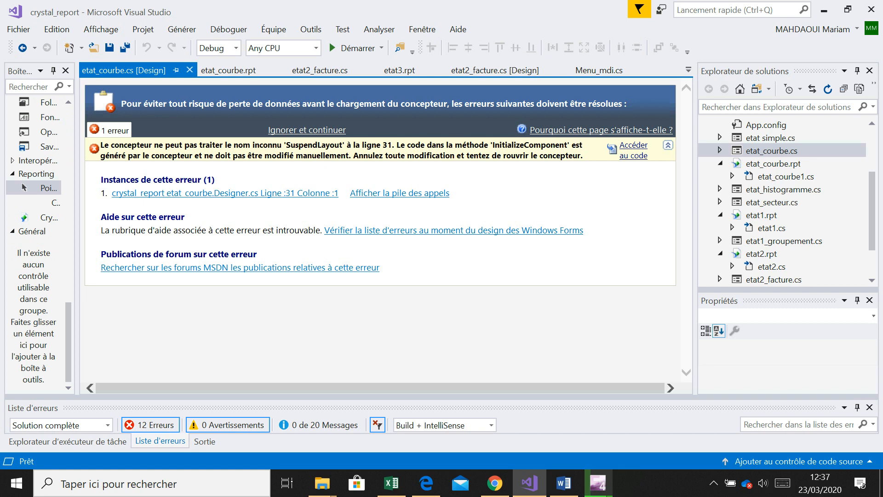
click(720, 150)
click(800, 164)
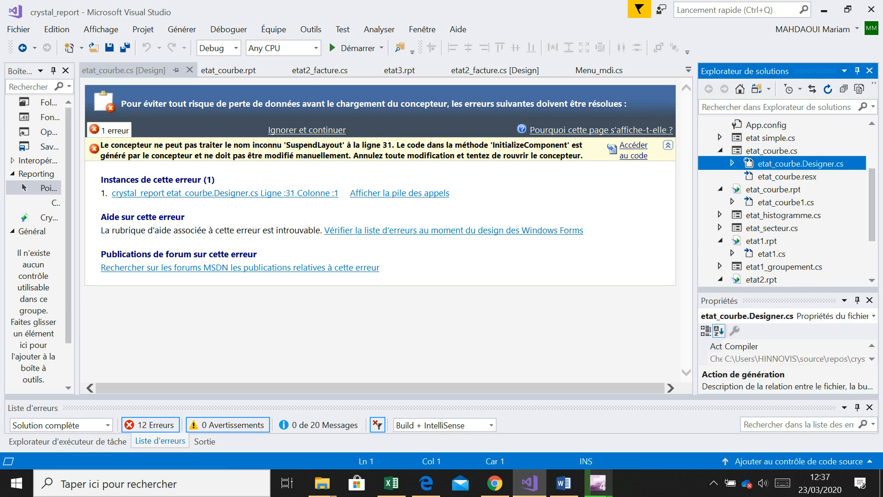
Step: Delete the form etat_courbe.cs from the crystal_report project
click(771, 151)
click(720, 151)
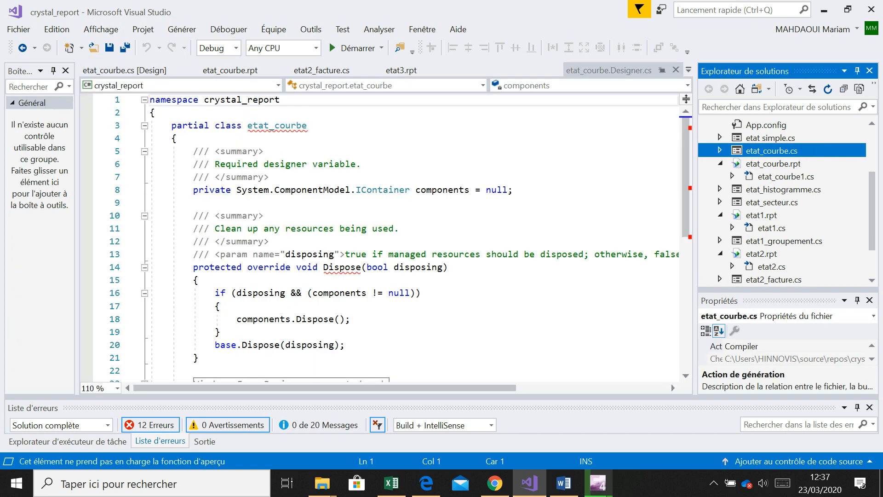
key(Delete)
key(Escape)
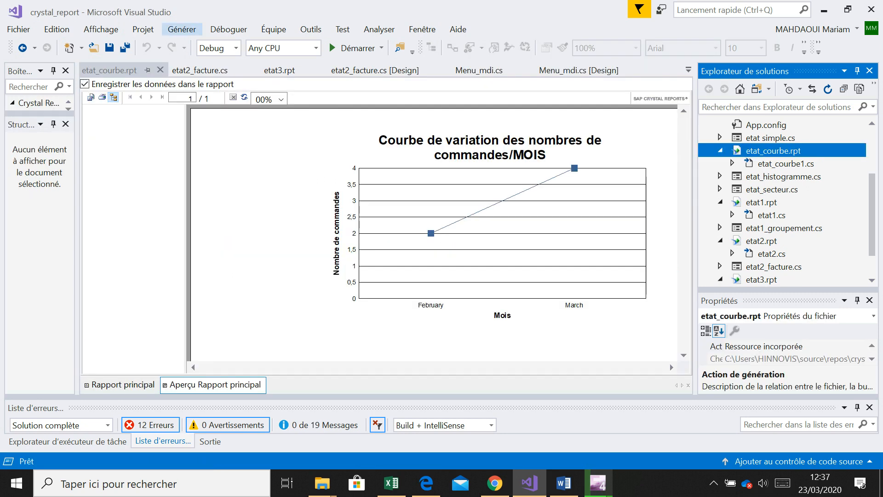
Step: Add a new Windows Form named Form1.cs to the project and enlarge it to about 1197 x 637
click(143, 30)
key(Escape)
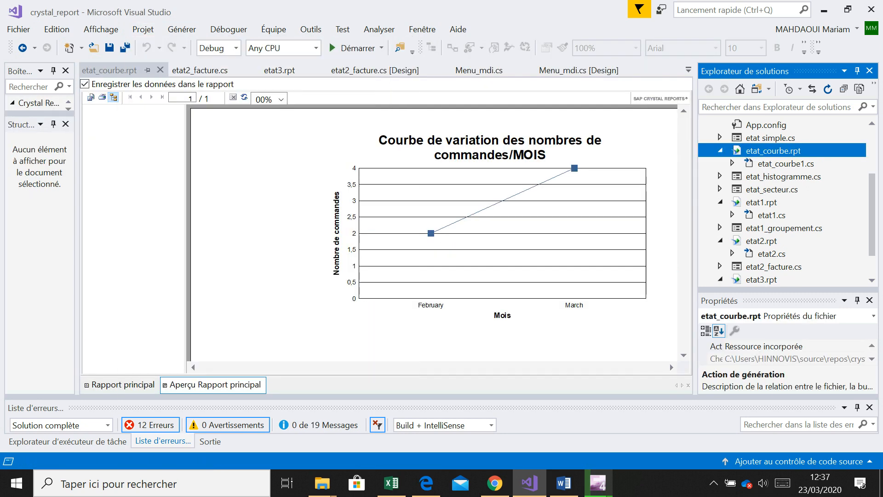
key(ctrl+shift+a)
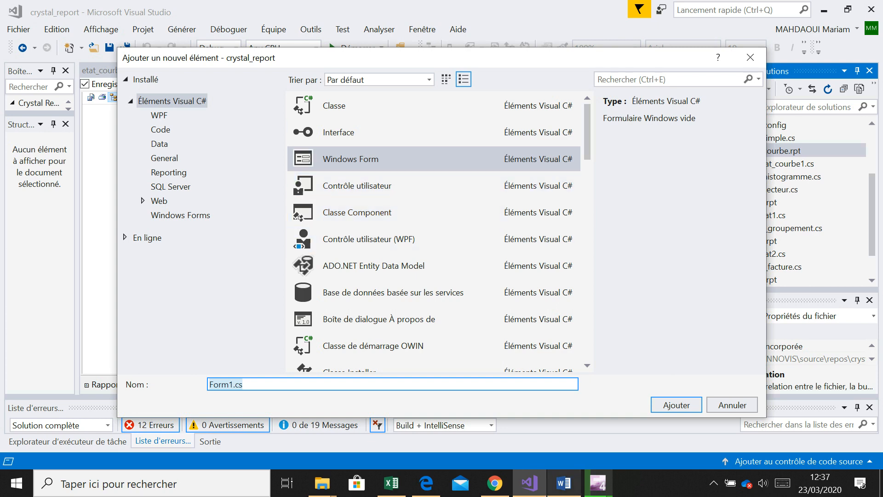
key(Return)
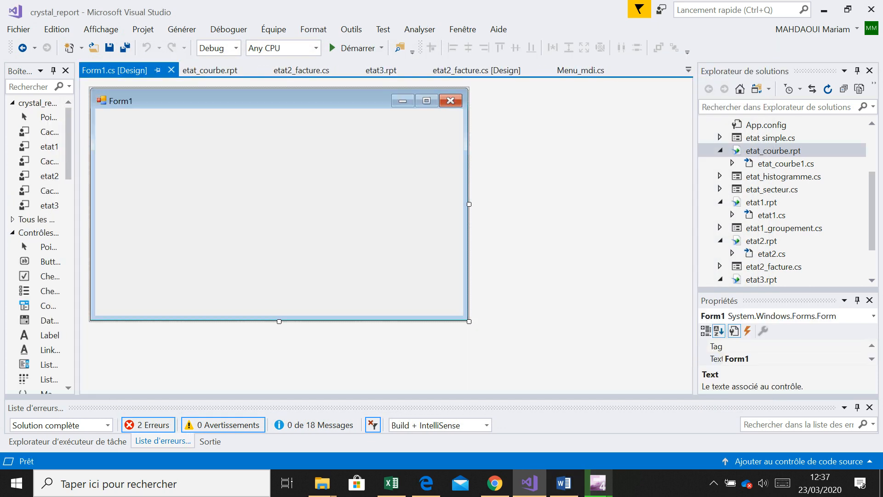
drag(469, 322, 642, 382)
Step: Widen the Toolbox and add a CrystalReportViewer control to Form1
drag(77, 193, 195, 189)
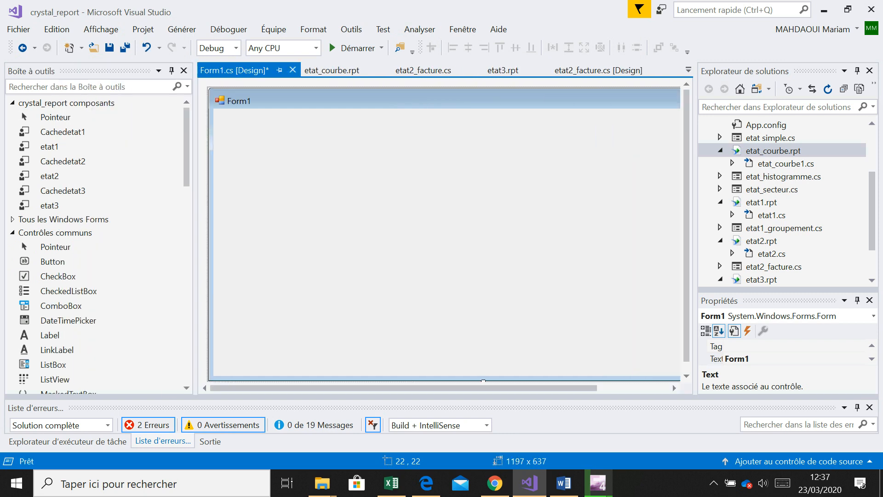
drag(186, 144, 186, 342)
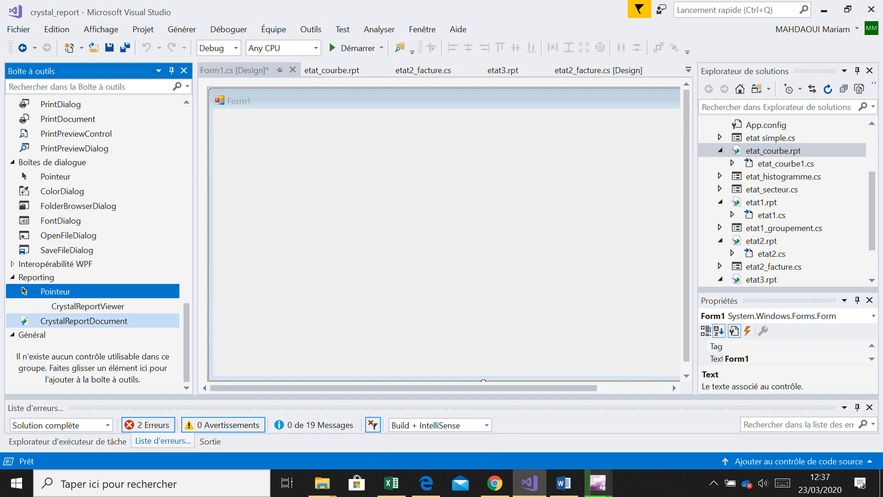
double_click(88, 306)
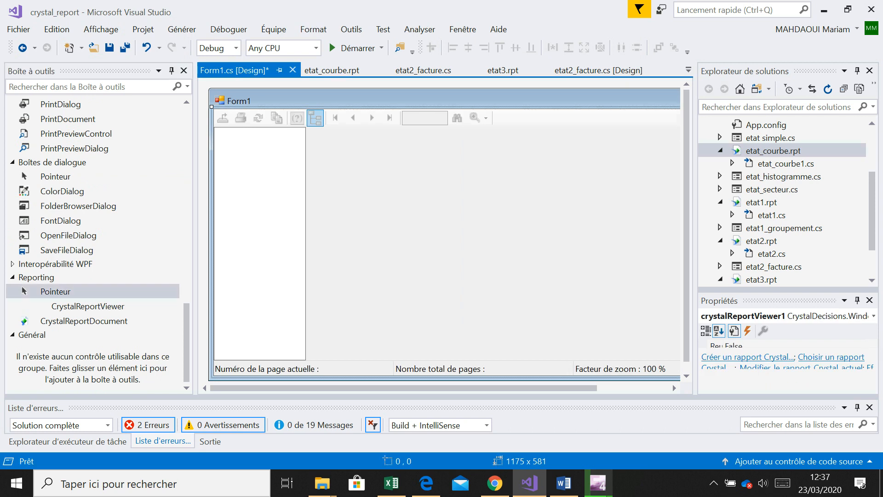
Step: Assign etat_courbe.rpt as the Crystal report shown by the viewer on Form1
drag(403, 389, 476, 388)
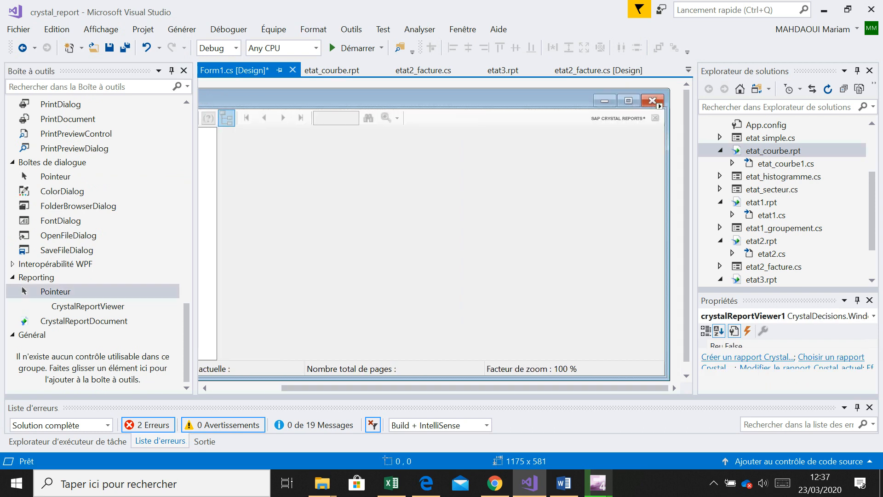
click(659, 107)
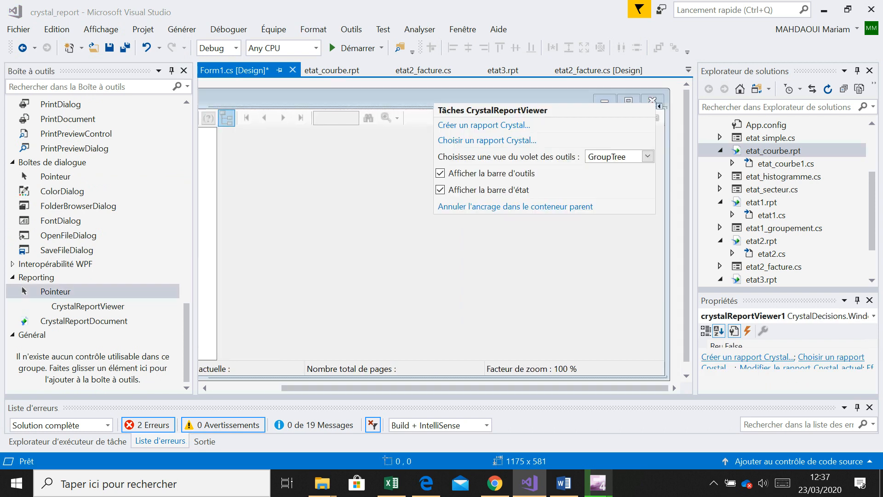
click(486, 140)
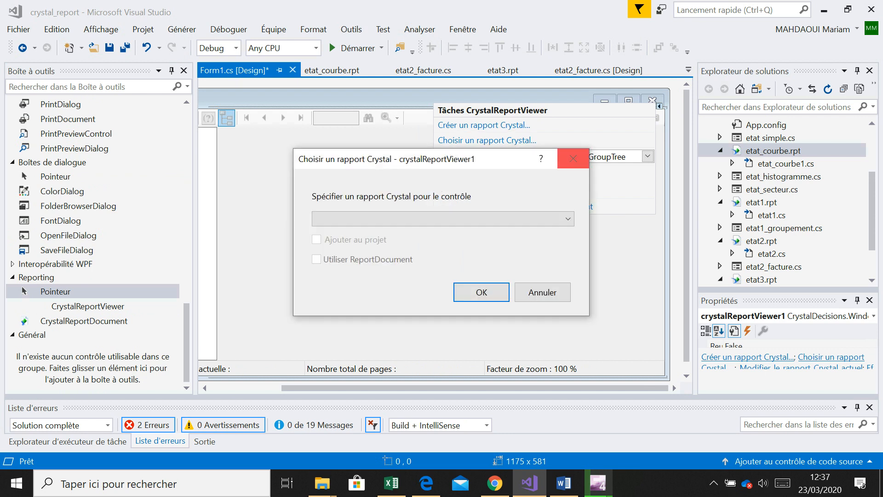
click(443, 218)
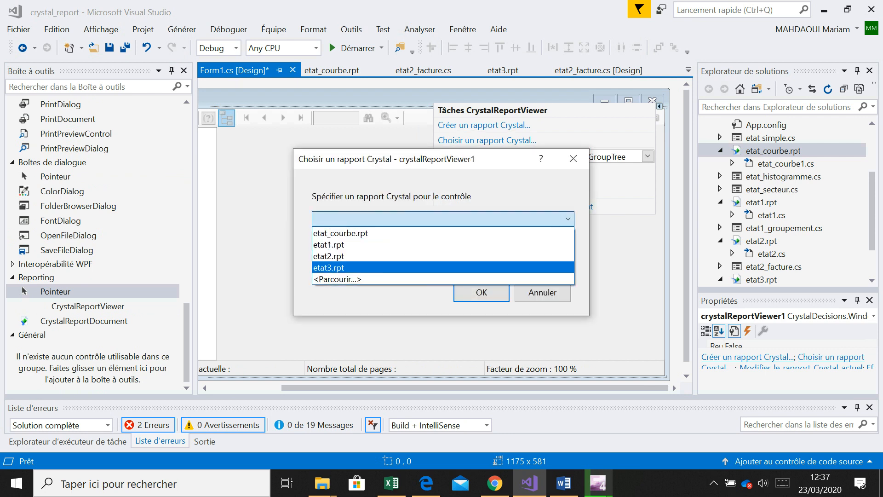
click(340, 233)
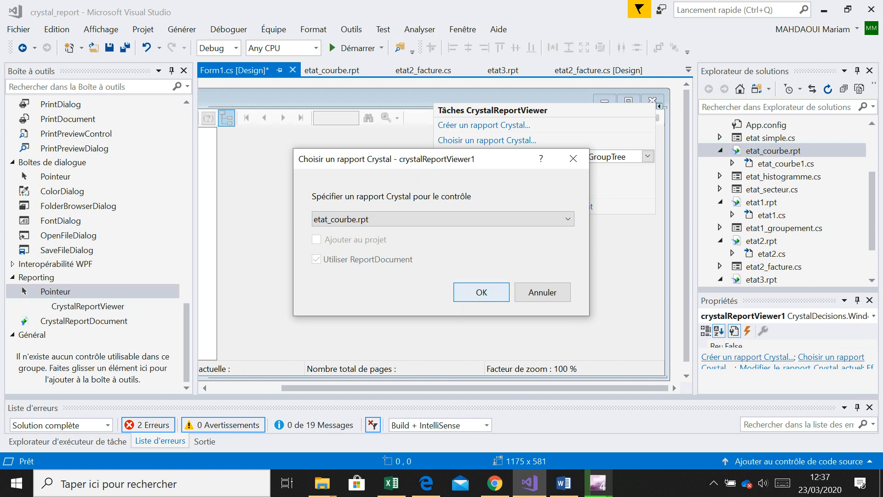
key(Return)
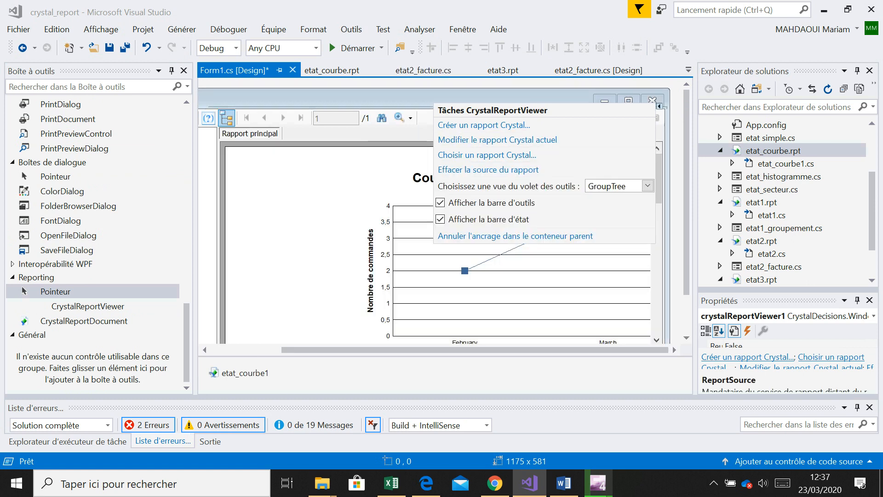
Step: Open the Menu_mdi.cs form and go to the click handler of the courbe item under etats graphique
key(ctrl+alt+l)
scroll(787, 202, down, 2)
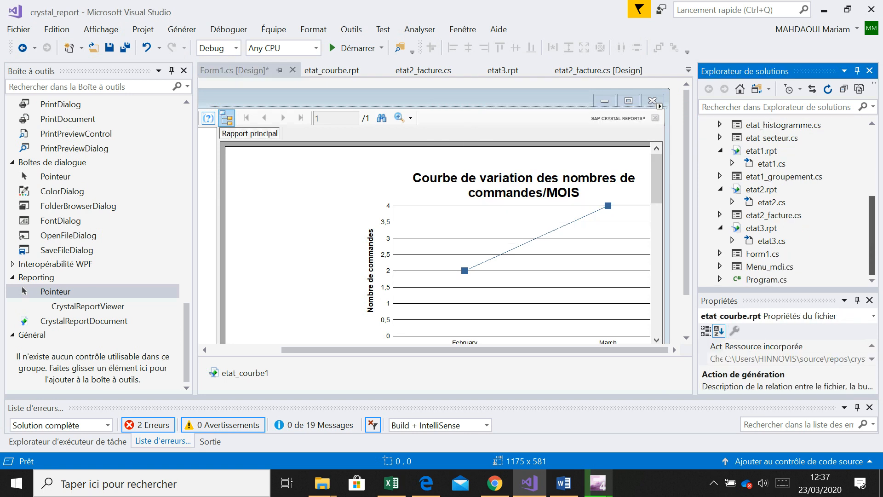
double_click(769, 267)
click(295, 117)
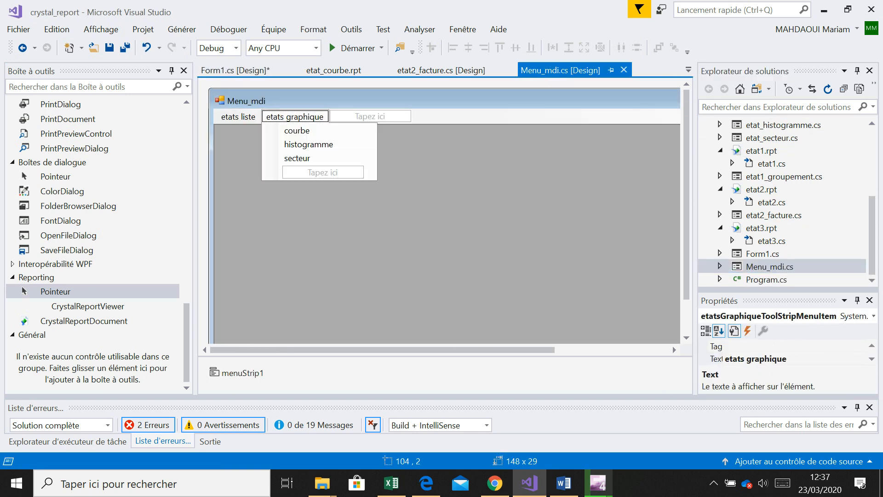
click(297, 131)
double_click(297, 131)
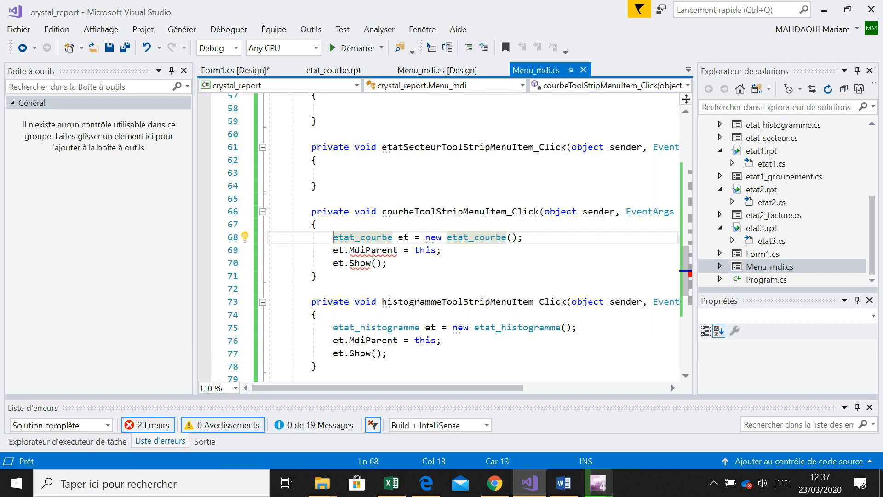
Step: Change the object creation line in courbeToolStripMenuItem_Click to Form1 et = new Form1();
click(397, 238)
drag(392, 237, 317, 237)
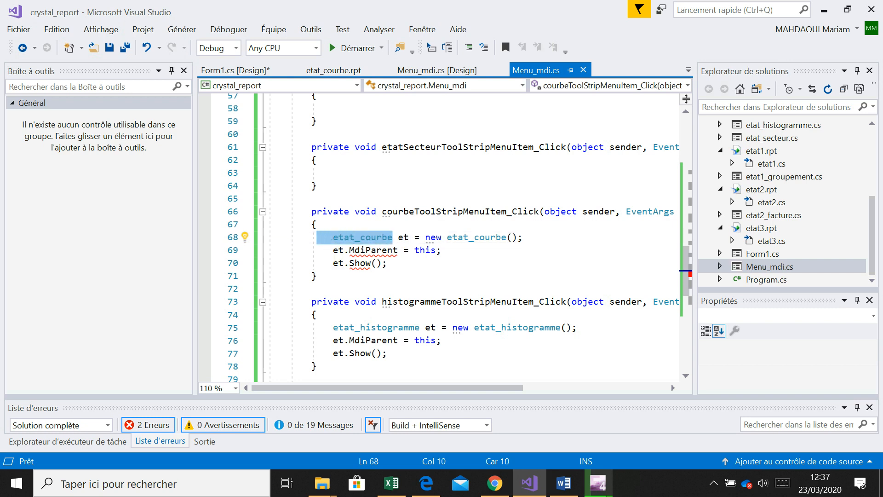
text(Form1)
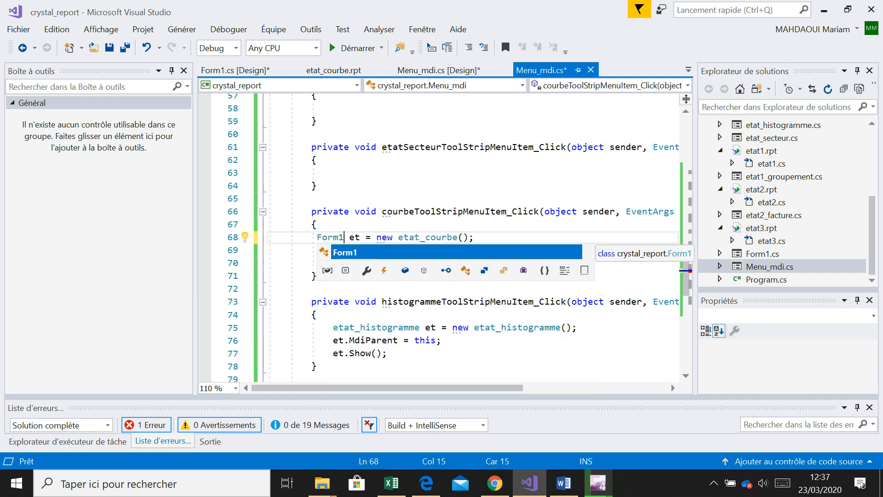
click(457, 238)
drag(453, 237, 399, 237)
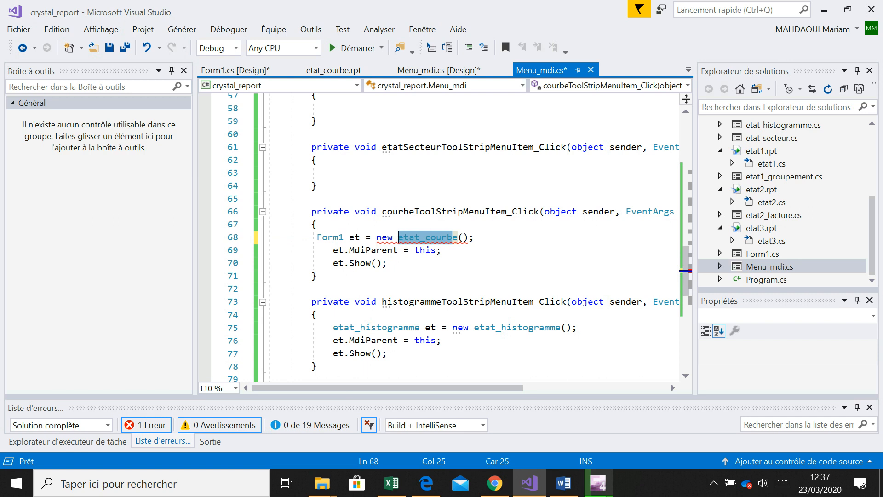
text(Form1)
key(Delete)
click(317, 276)
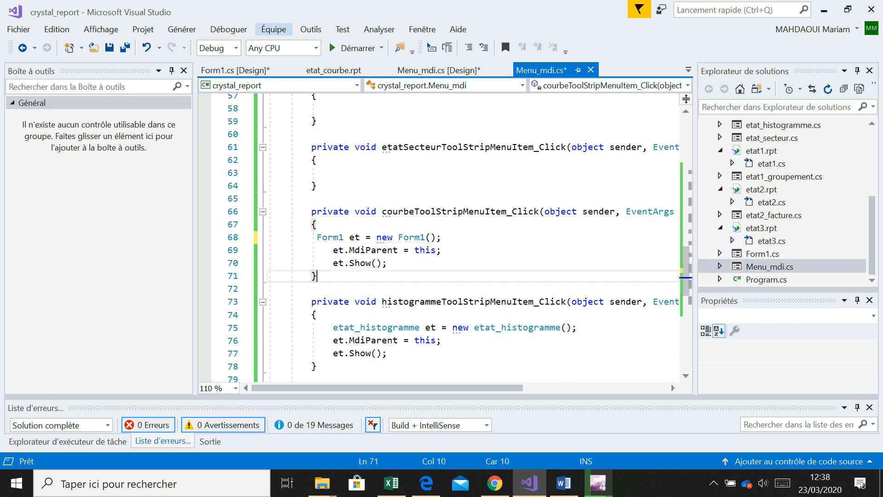
Step: Run the application and open the courbe report from the etats graphique menu
click(352, 48)
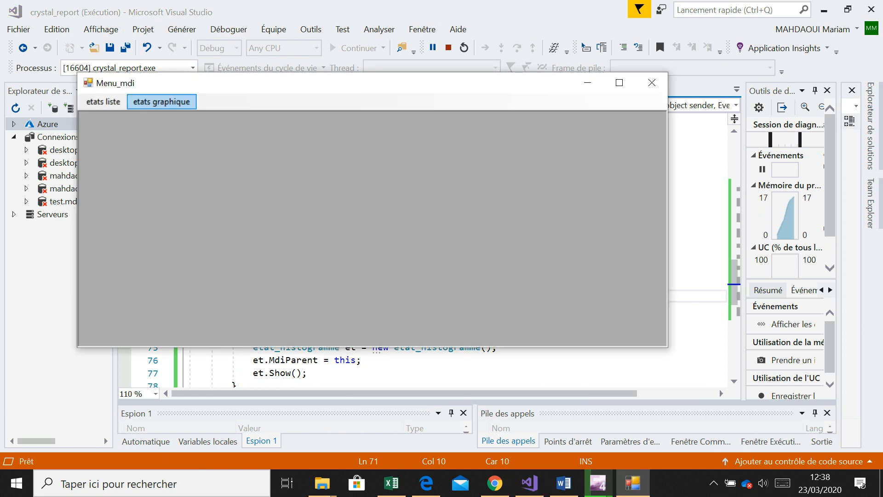
click(162, 102)
click(165, 117)
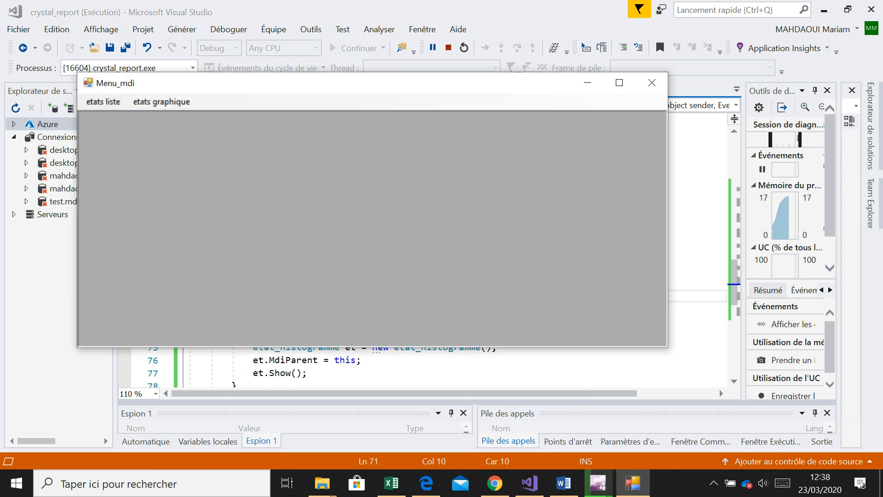
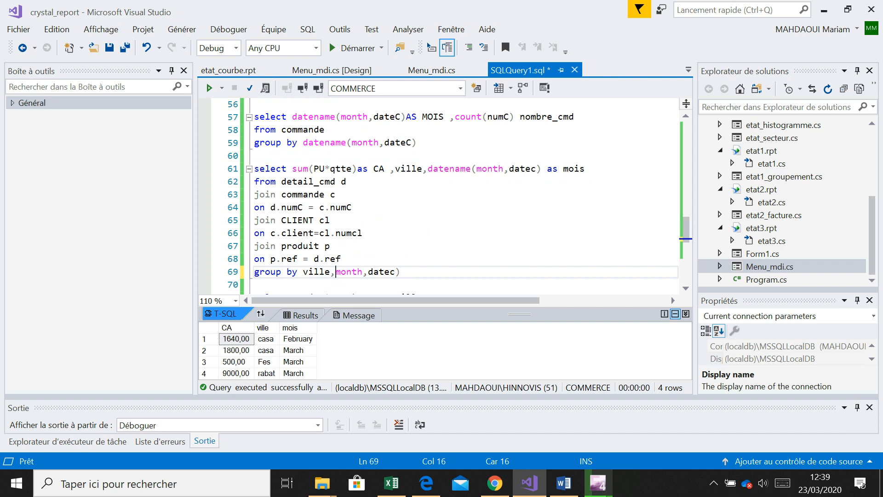
Step: Correct the grouping expression on line 69 of SQLQuery1.sql to month(datec)
key(Right)
key(Right)
key(Right)
key(Right)
key(Right)
key(BackSpace)
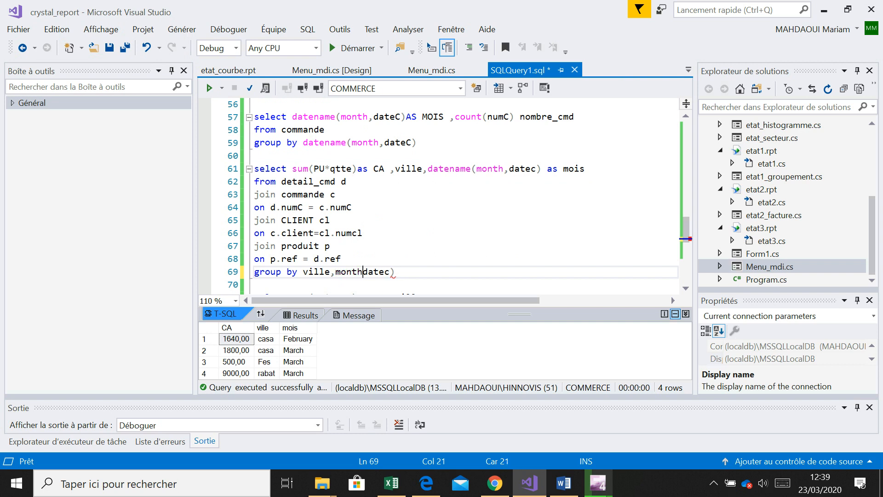
text(5)
key(BackSpace)
text(()
key(Right)
key(Right)
key(Right)
key(Right)
Step: Replace datename(month,datec) with month(datec) in the select line of the CA per ville query, and copy the whole query
drag(401, 272, 334, 272)
key(ctrl+c)
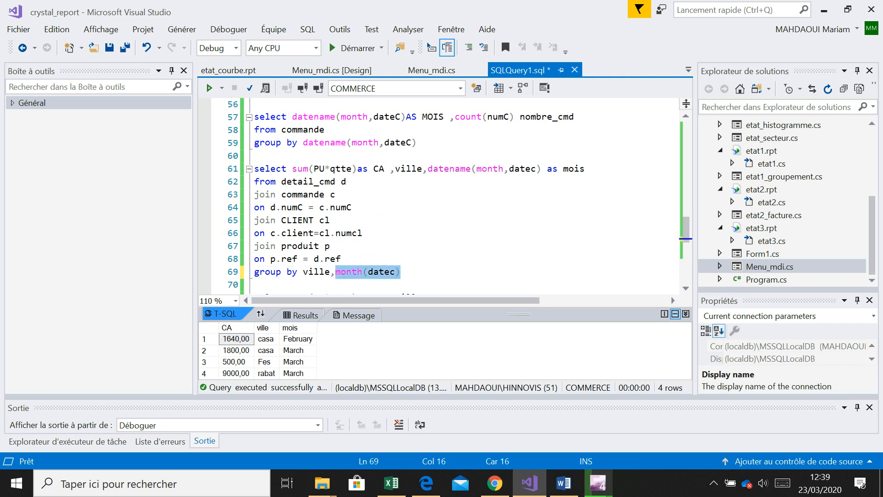
drag(538, 168, 428, 168)
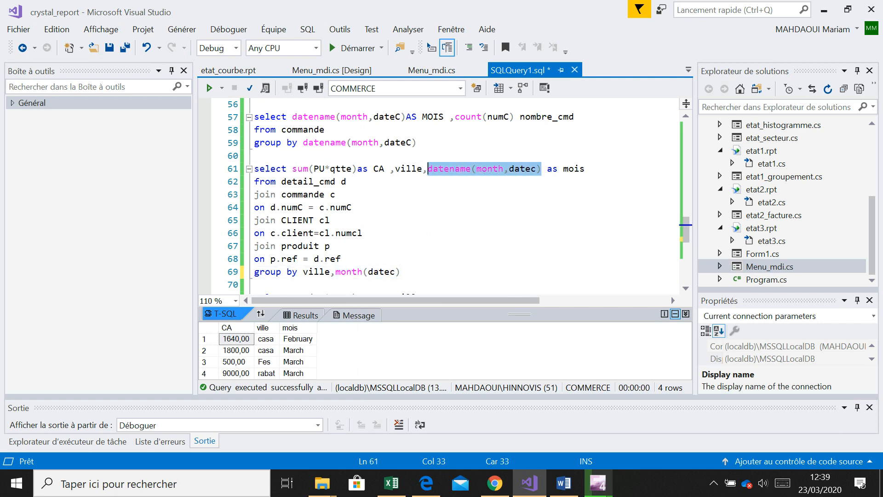
key(ctrl+v)
drag(400, 271, 254, 169)
key(ctrl+c)
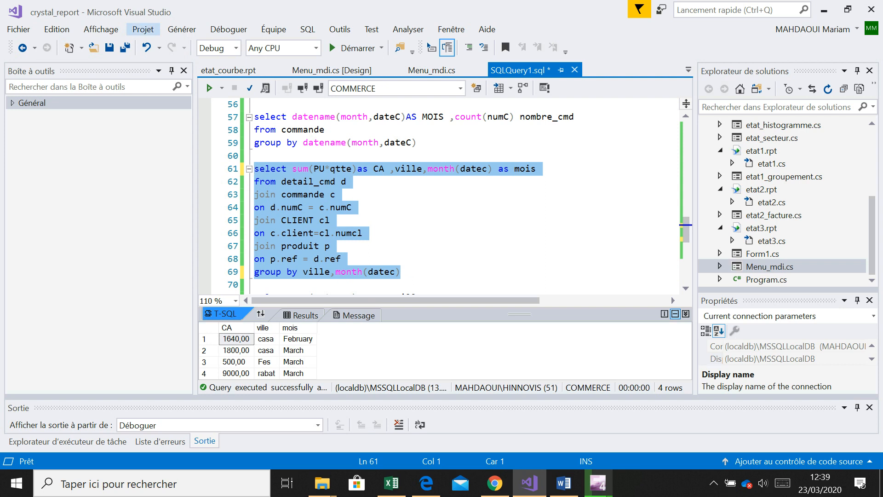
Step: Return to the Menu_mdi design and start adding a new project item from the Reporting category
click(143, 29)
click(143, 30)
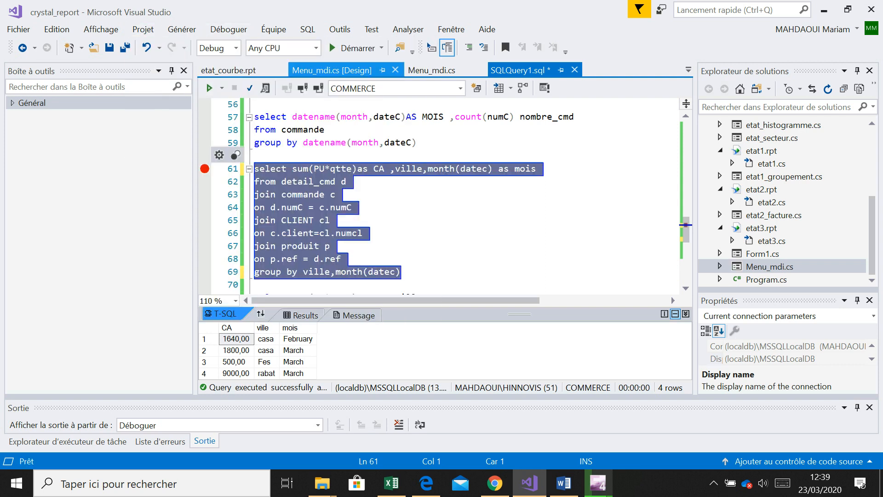
click(331, 70)
click(143, 30)
key(Return)
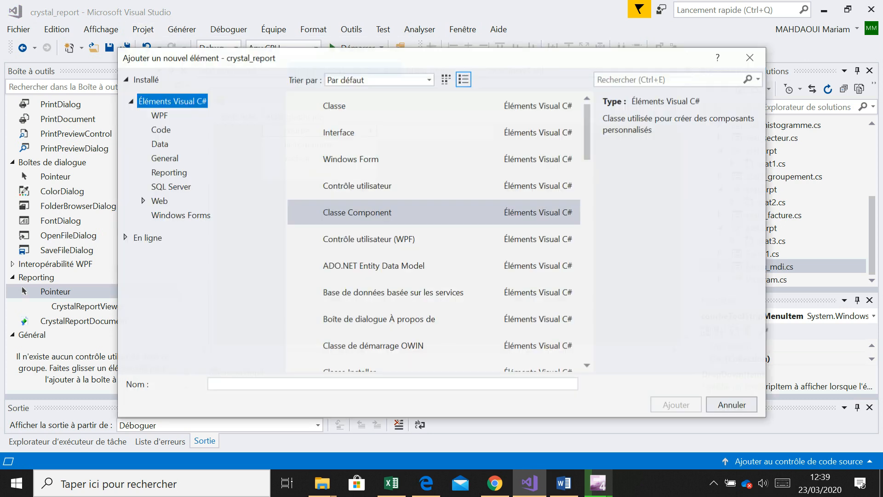
click(169, 173)
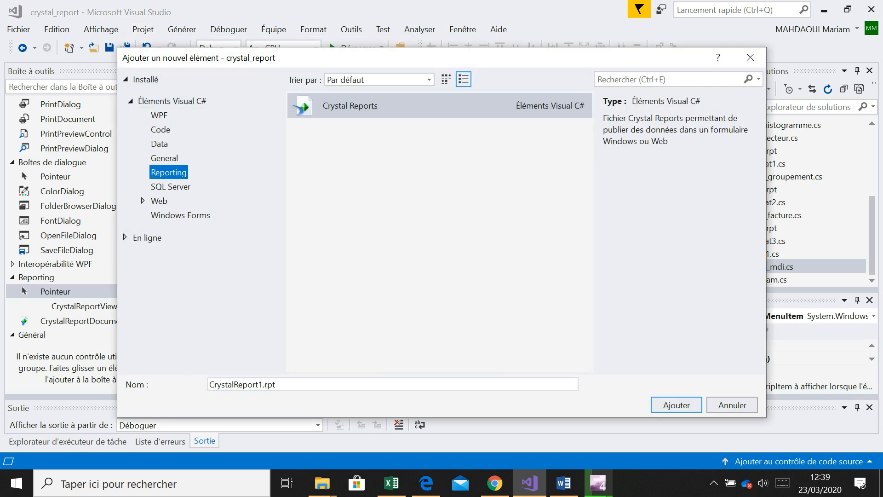
Step: Name the new Crystal Reports item CrystalReport_histo.rpt and add it to the project
click(258, 384)
key(Delete)
text(èhi)
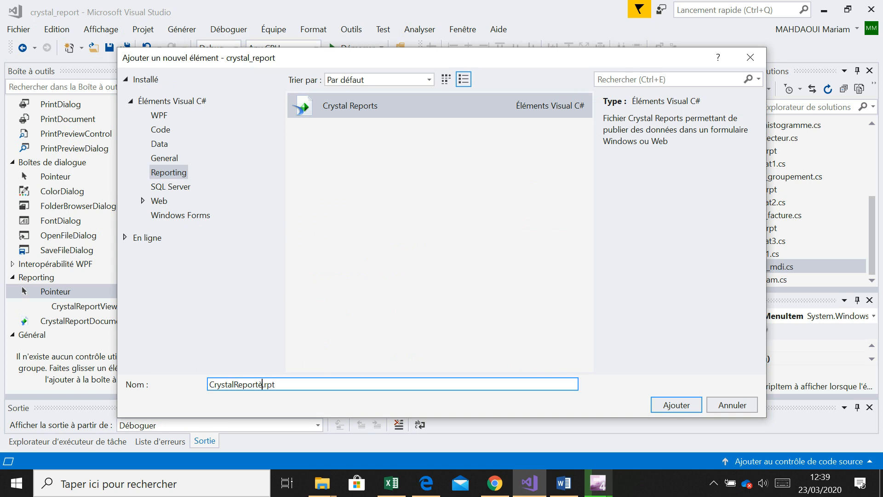
text(sto)
key(BackSpace)
key(BackSpace)
key(BackSpace)
key(BackSpace)
key(BackSpace)
key(BackSpace)
text(8HIS)
key(BackSpace)
key(BackSpace)
key(BackSpace)
key(BackSpace)
text(_histo)
key(Return)
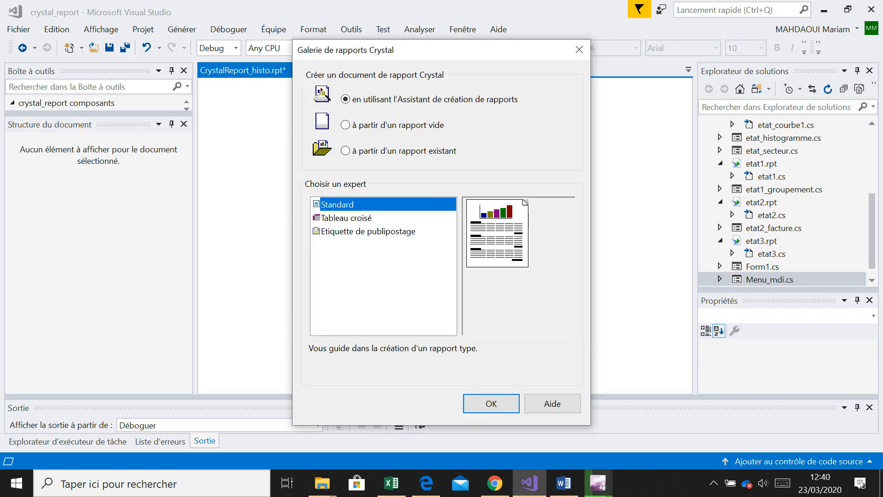
Step: Create the report with the Standard wizard, using the copied CA query as an SQL command on (localdb)\MSSQLLocalDB, and finish the wizard
key(Return)
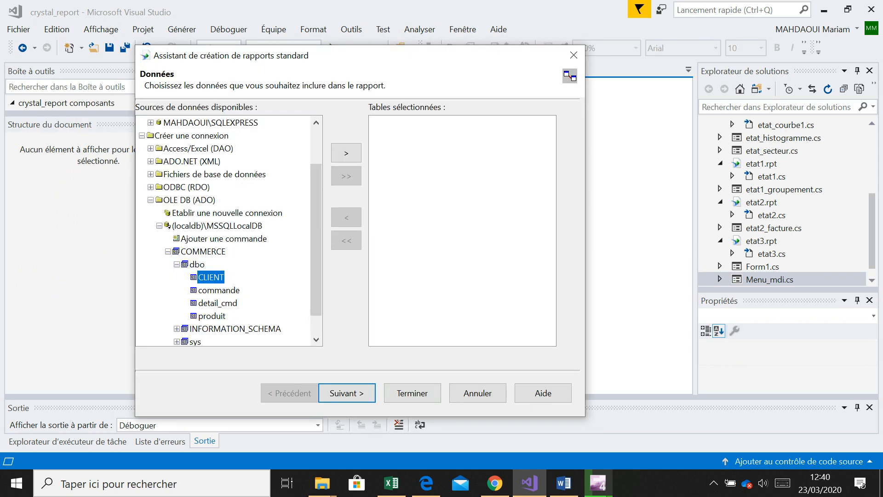
double_click(224, 239)
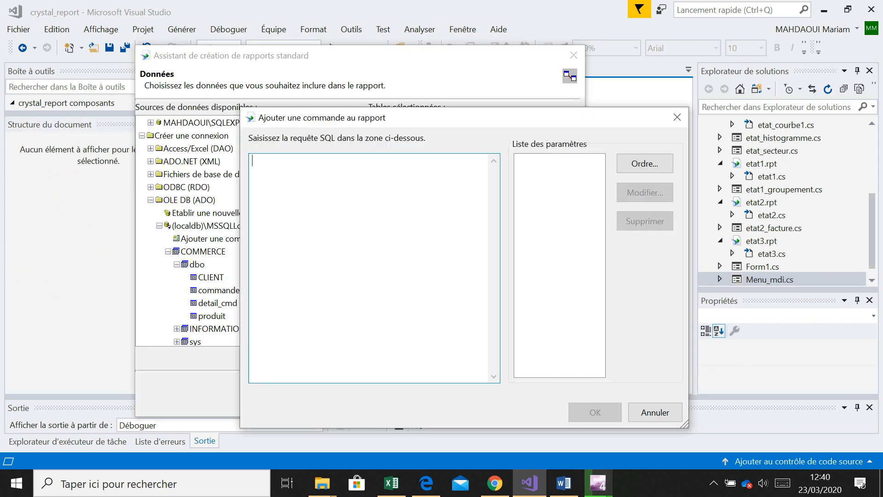
key(ctrl+v)
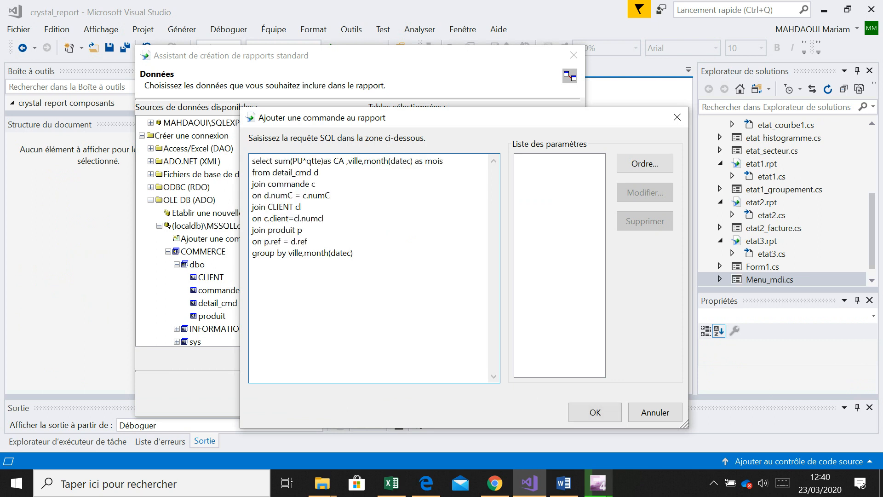
click(595, 412)
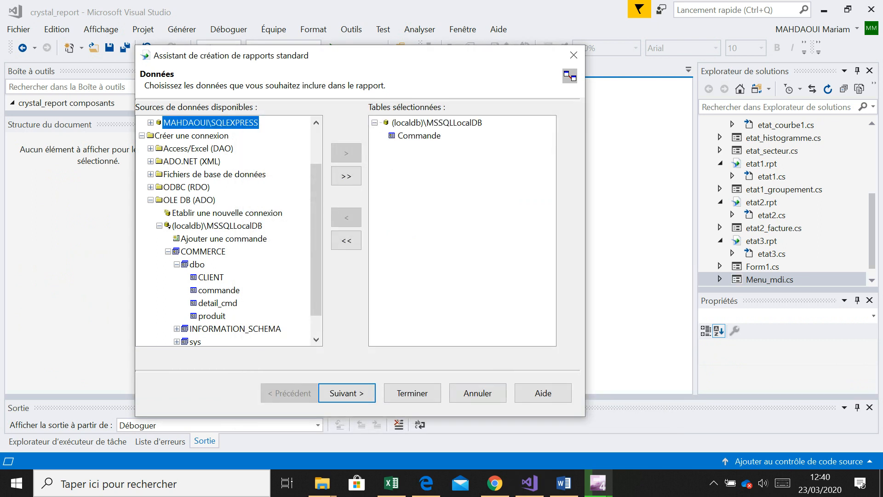
click(412, 393)
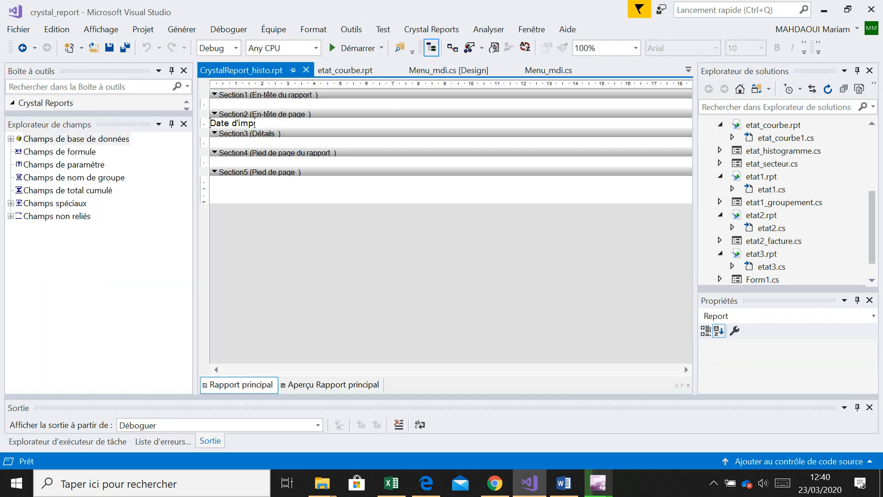
Step: Insert a chart object and place it in the report header section of CrystalReport_histo.rpt
right_click(340, 100)
mouse_move(381, 110)
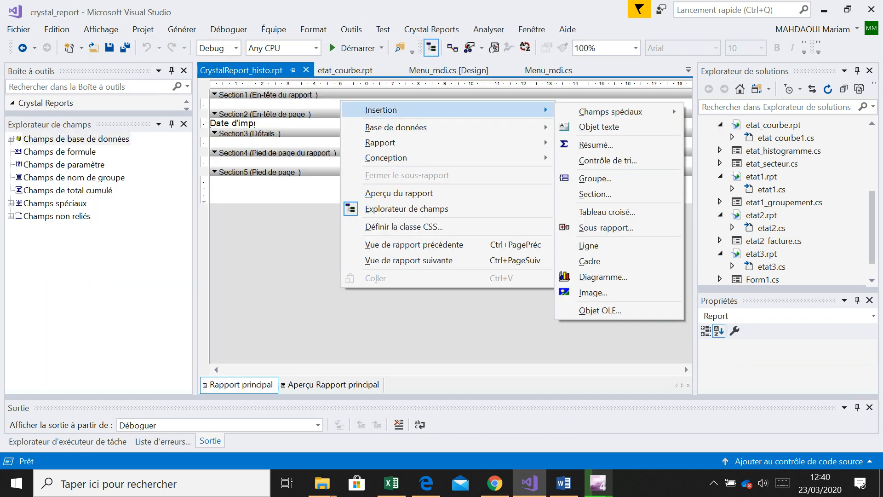
click(602, 276)
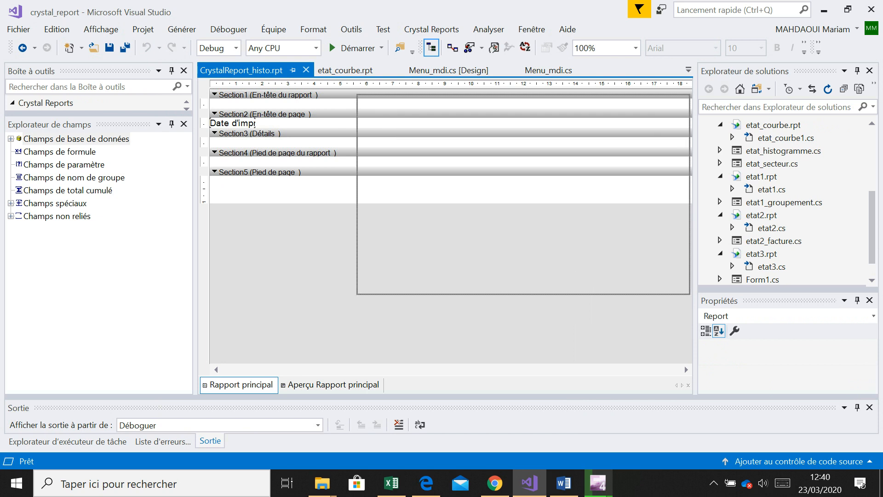
click(348, 104)
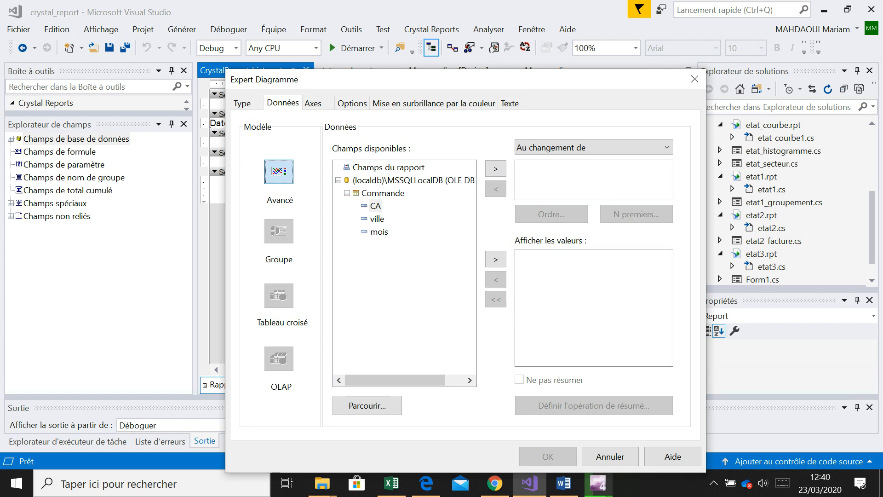
Step: Set the chart data to change on Commande.ville and Commande.mois, with the sum of Commande.mois as the displayed value
click(377, 218)
click(495, 169)
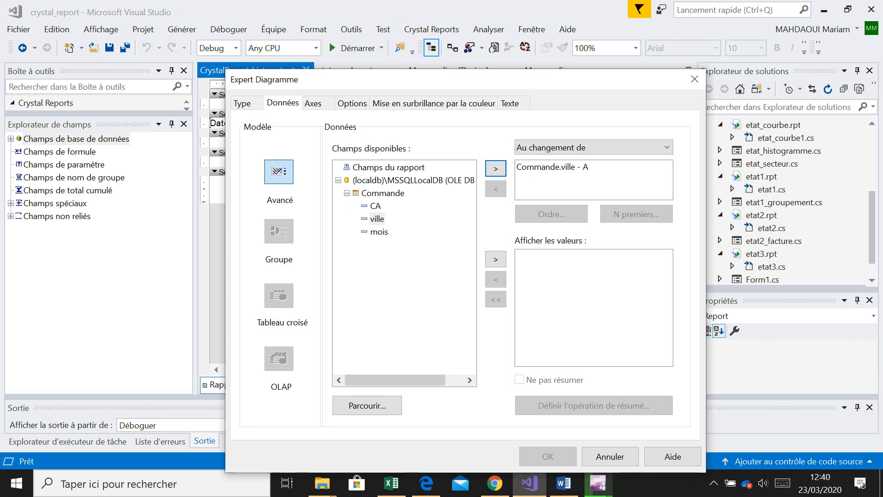
click(379, 232)
click(495, 168)
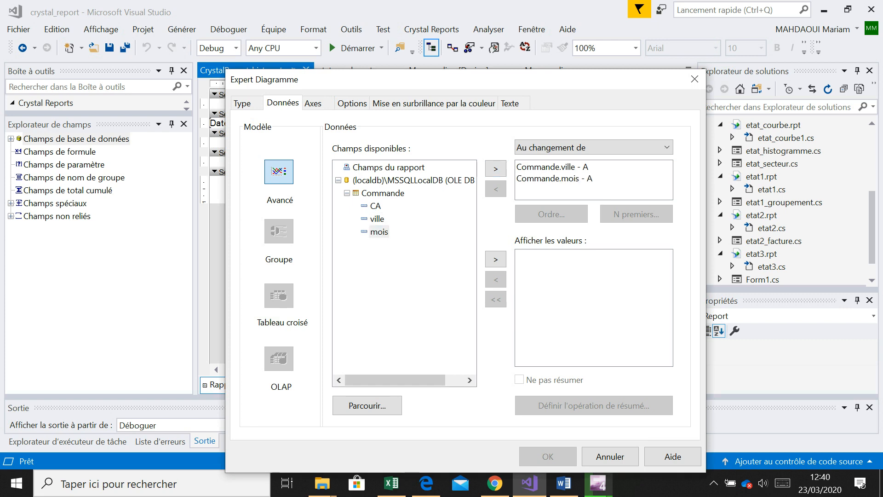
click(495, 258)
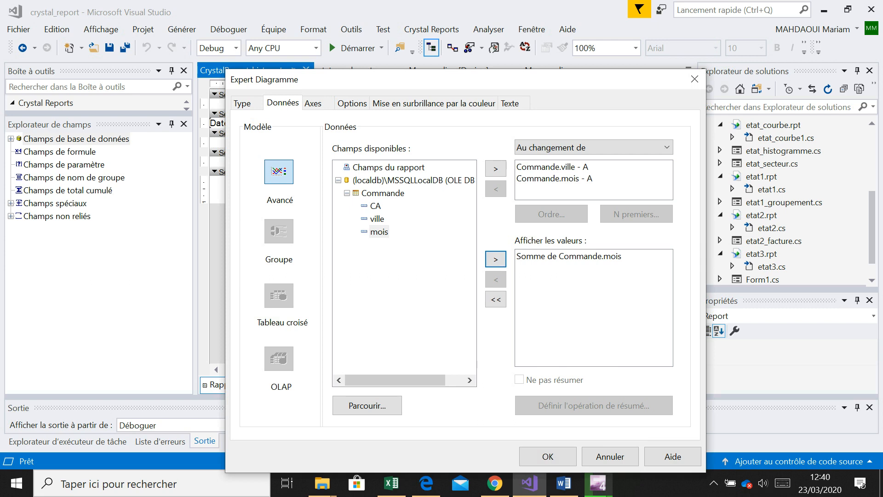
Step: Choose the vertical side-by-side bar chart type (Diagramme à barres parallèles) and create the chart
click(242, 103)
click(414, 159)
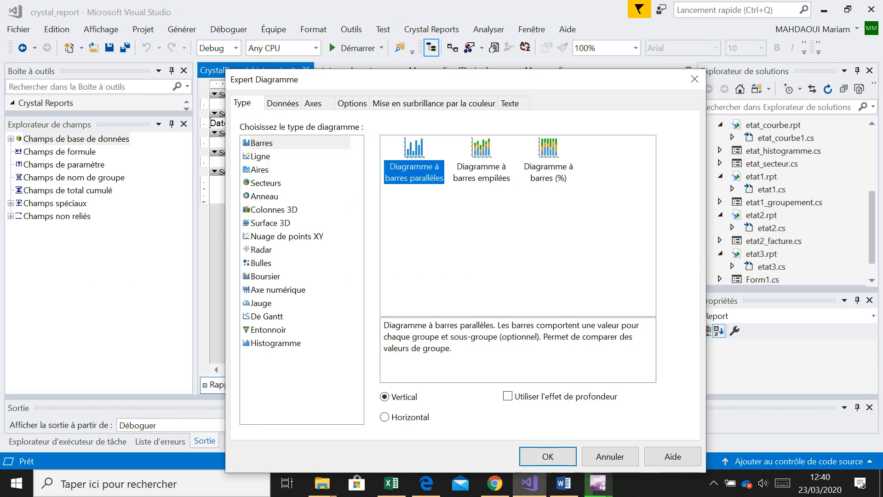
click(548, 456)
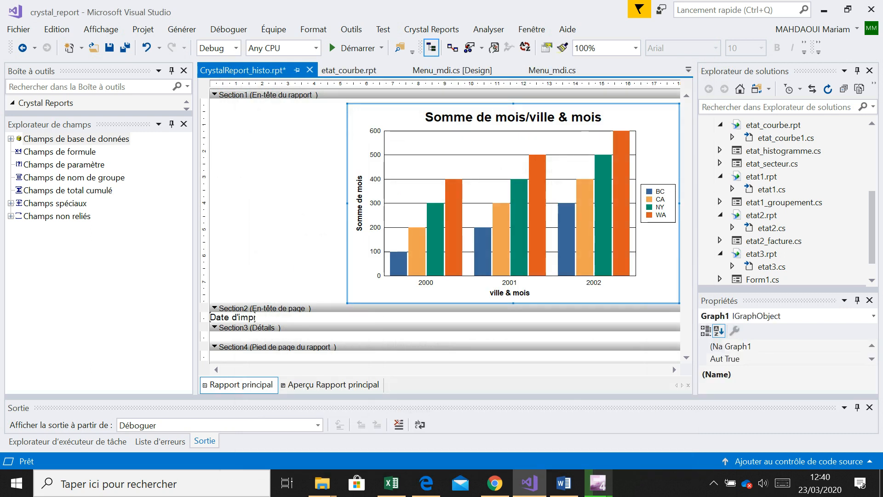
Step: Preview the report in a wider view and compare its chart with the model histogram in TP-les états.pdf in Edge
click(333, 385)
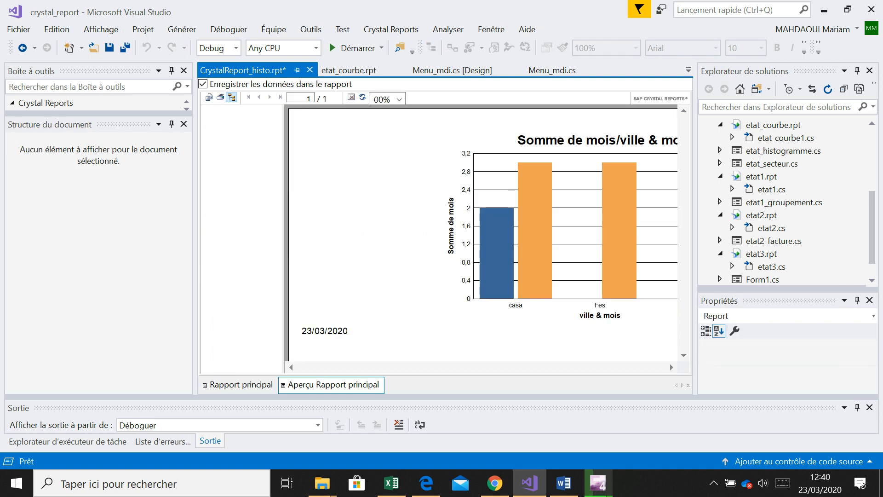
drag(695, 230, 811, 230)
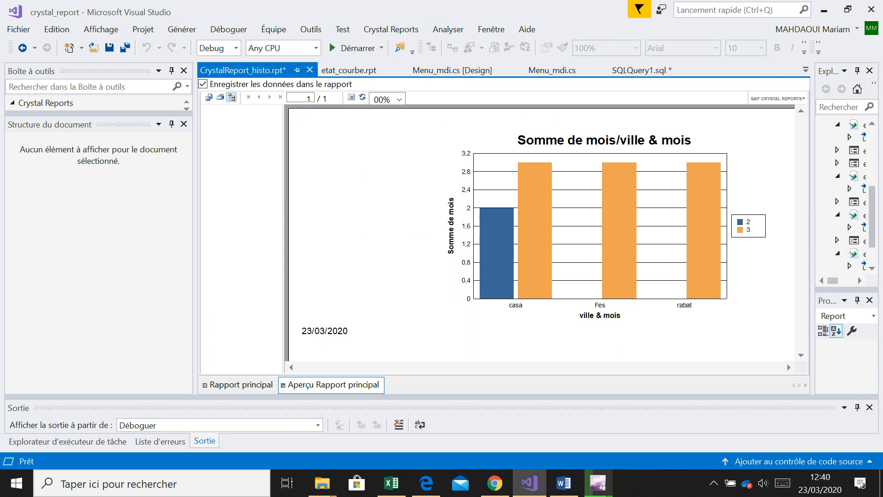
click(425, 483)
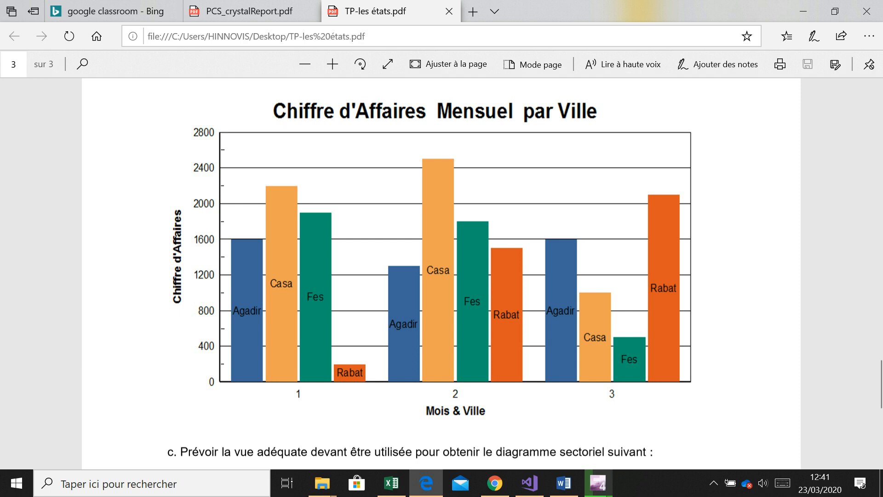
key(alt+Tab)
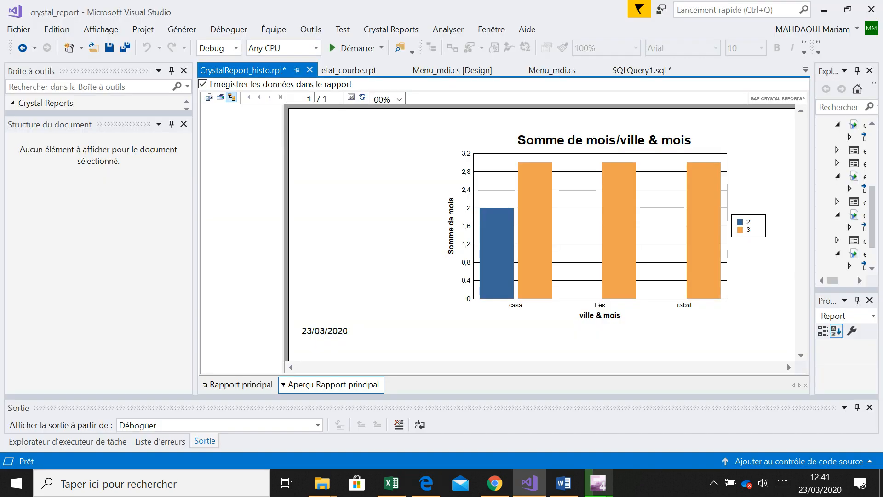
key(Escape)
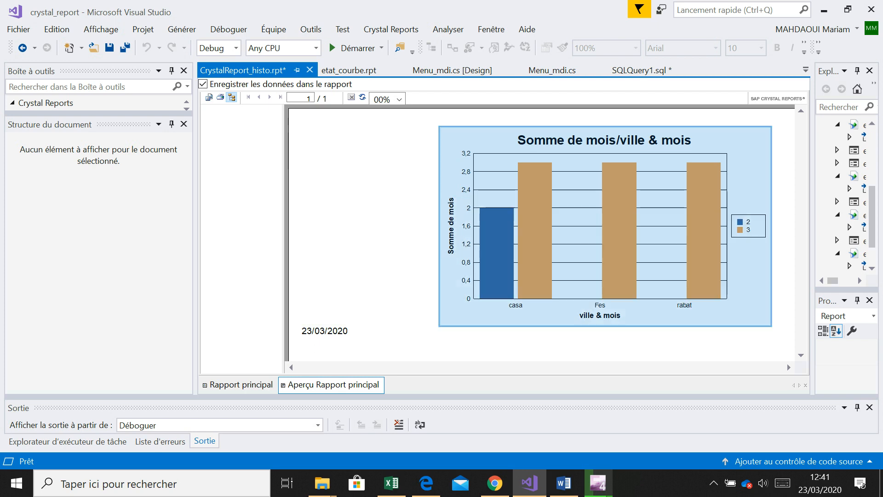
Step: Reopen the chart's data settings from the report design and remove Commande.mois and Commande.ville from the on-change fields
click(241, 384)
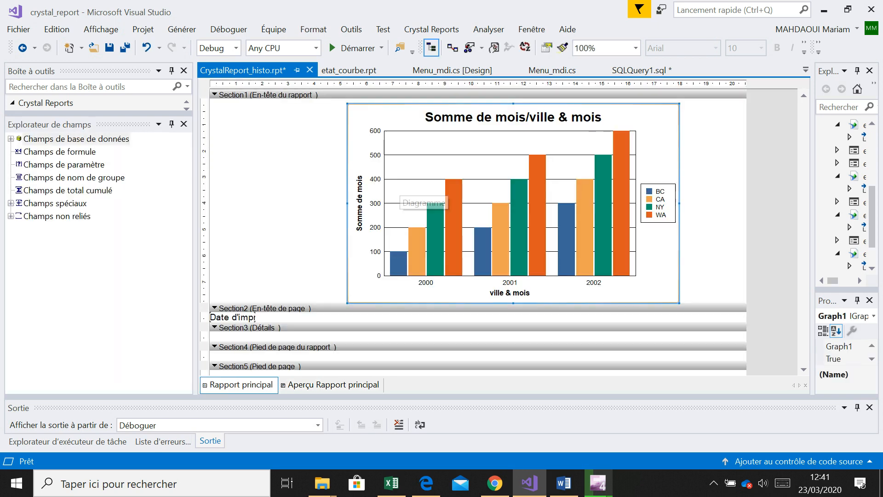
right_click(404, 184)
click(466, 224)
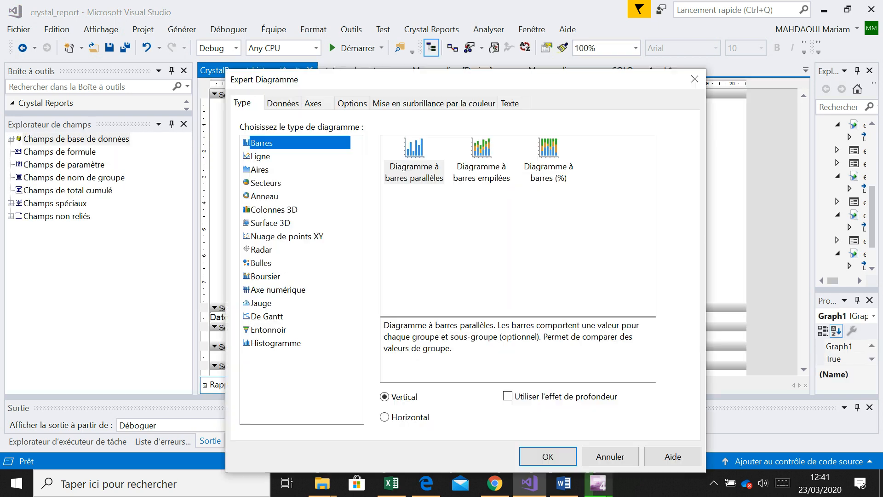
click(282, 103)
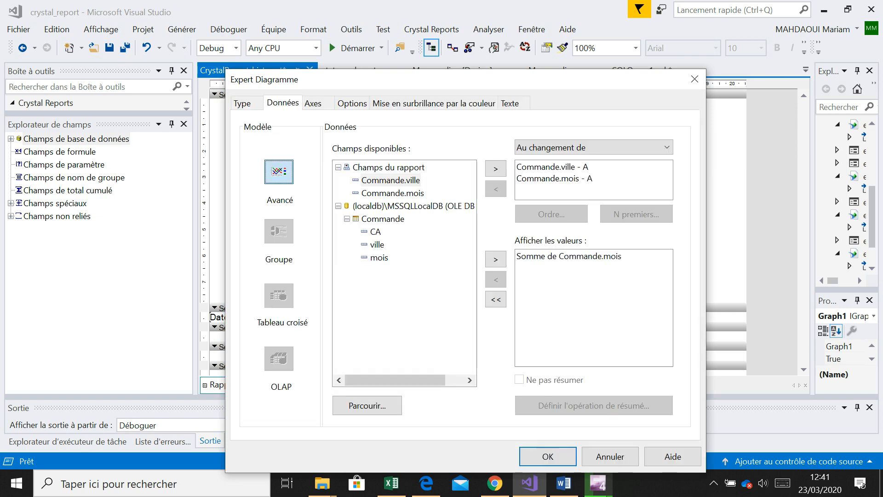
click(545, 178)
click(495, 188)
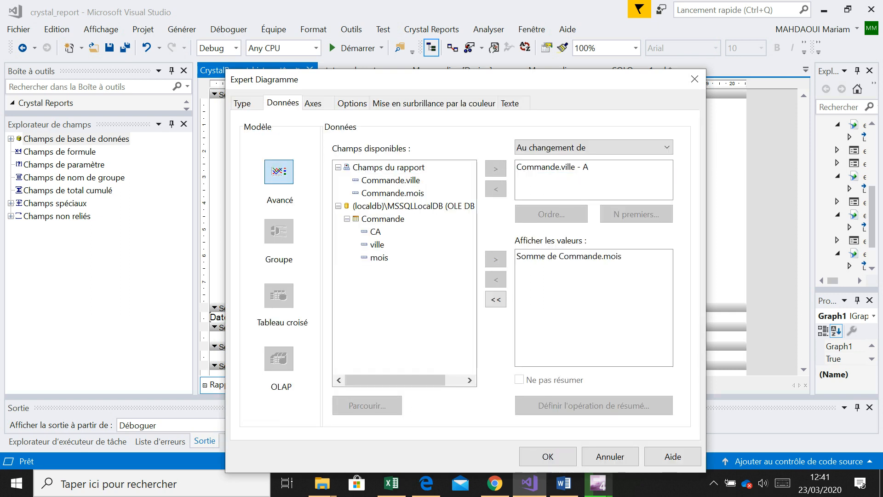
click(545, 166)
click(496, 188)
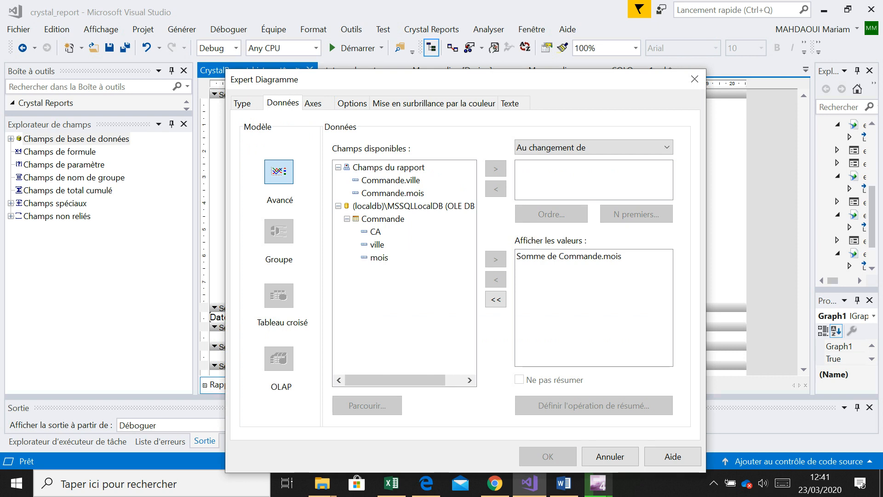
Step: Add mois first and ville second as the chart's on-change fields, and apply the chart settings
click(379, 257)
click(495, 168)
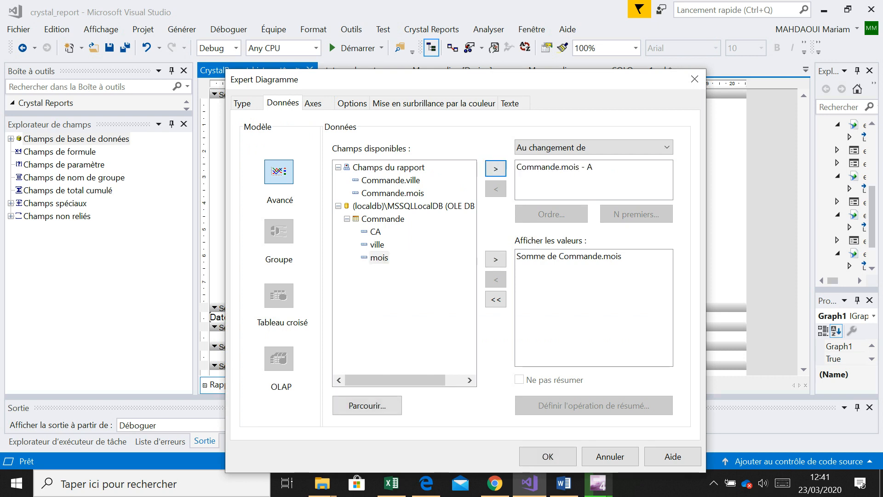
click(377, 244)
click(496, 168)
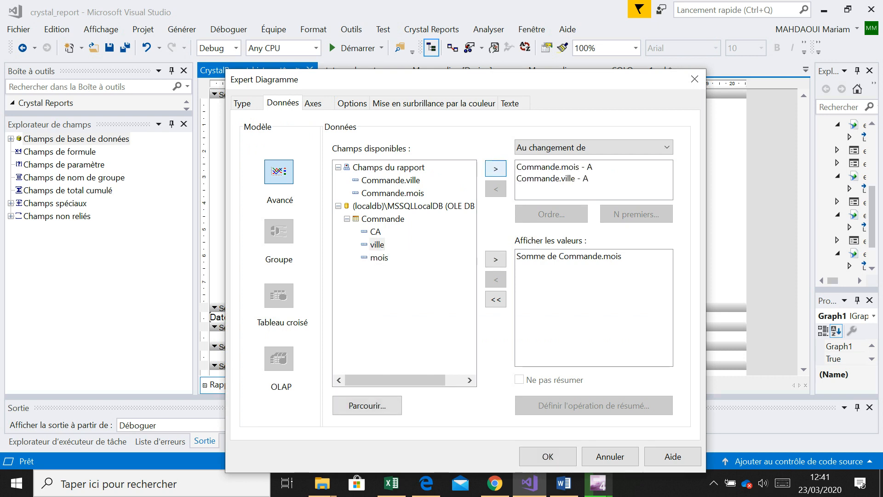
key(Return)
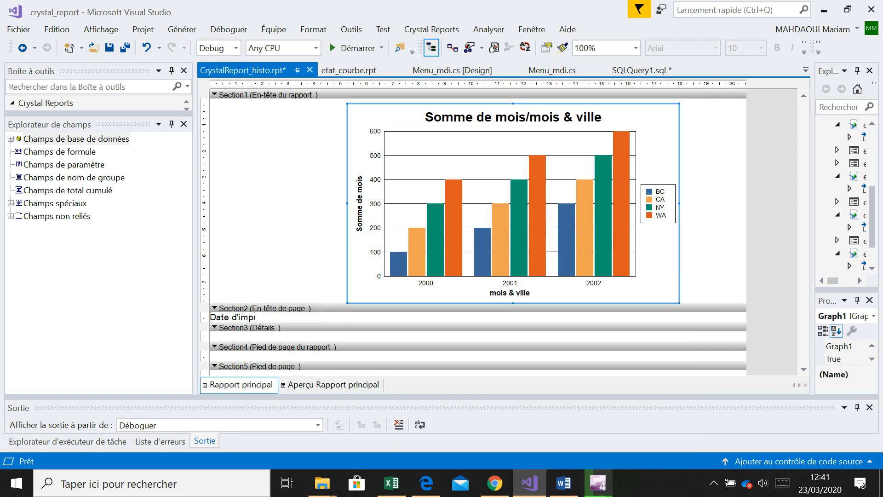
Step: Preview the regrouped chart and compare it with the Chiffre d'Affaires Mensuel par Ville model in Edge
click(333, 384)
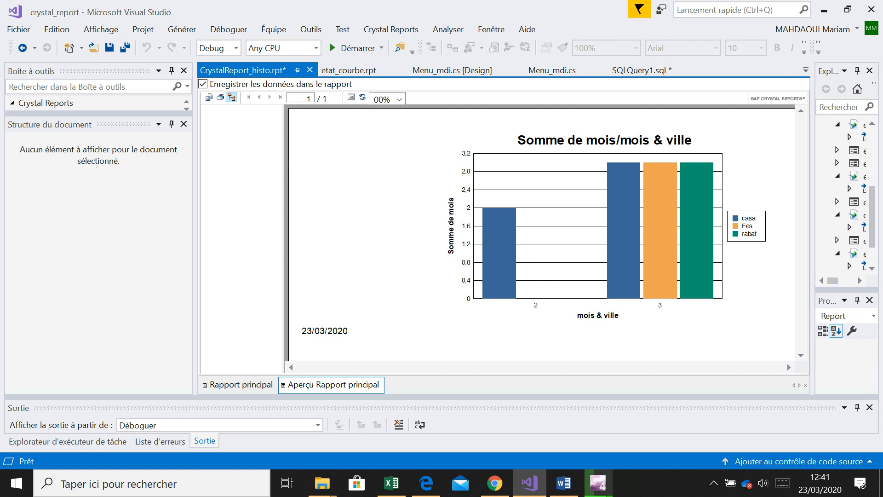
click(426, 483)
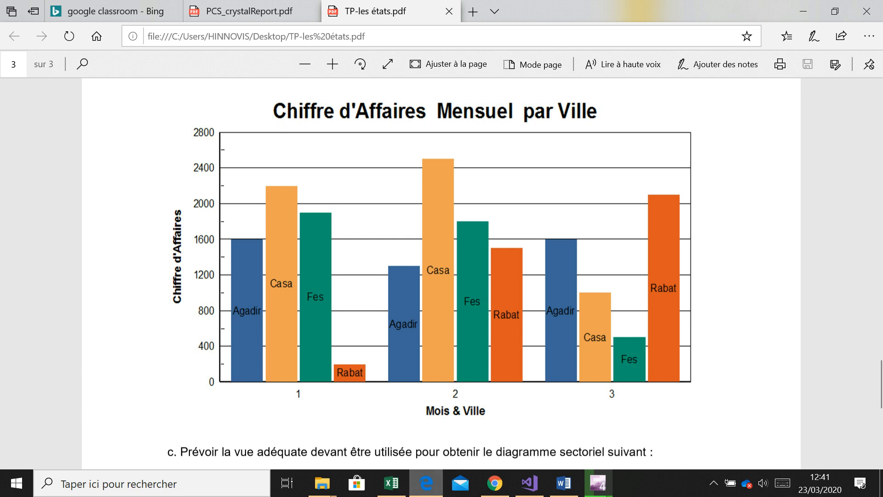
click(426, 482)
right_click(506, 250)
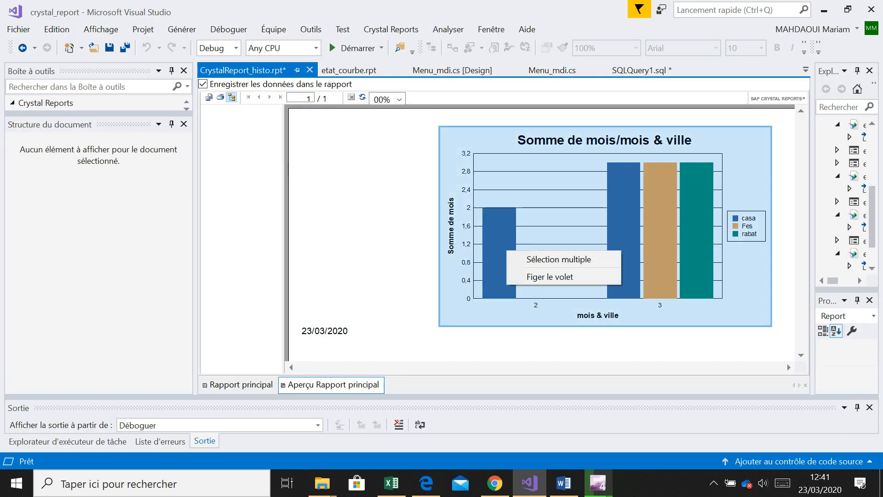
Step: In the chart options, show the data point labels without values and hide the legend, and apply the changes
click(241, 385)
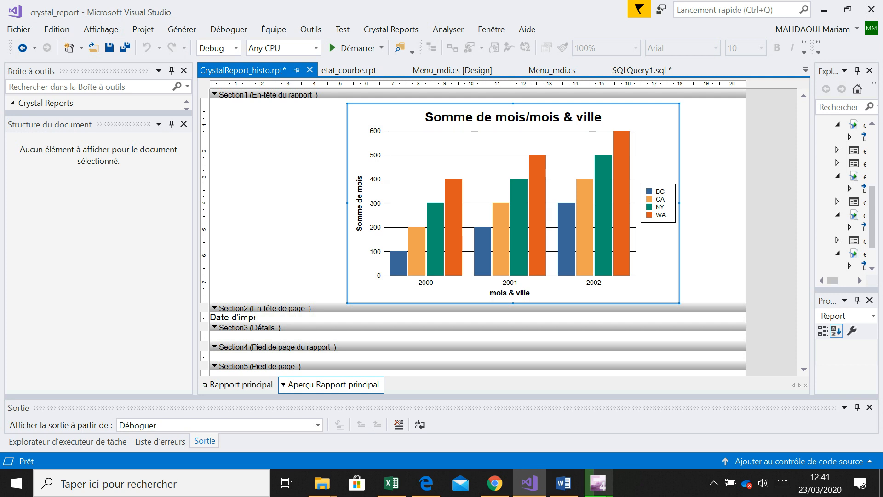
right_click(454, 209)
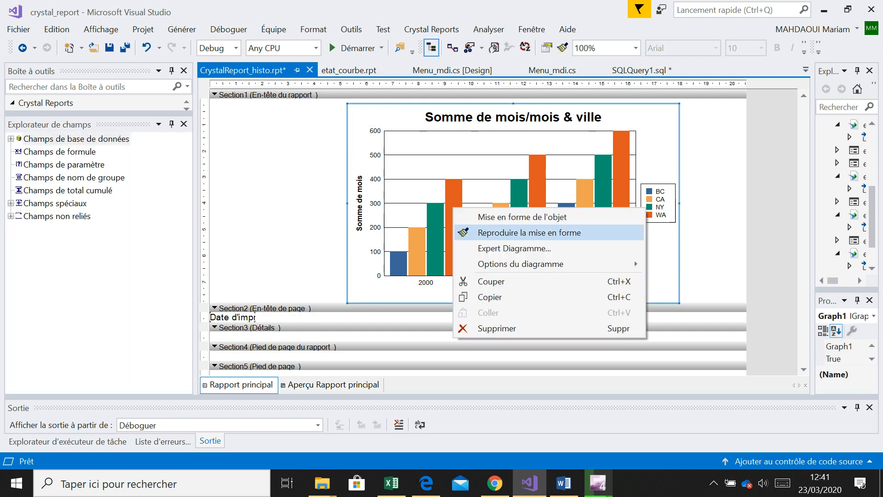
click(514, 248)
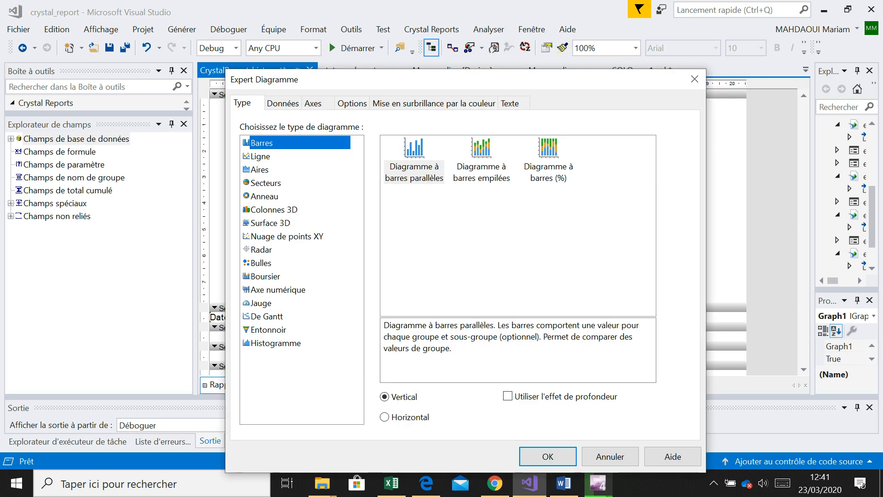
click(282, 103)
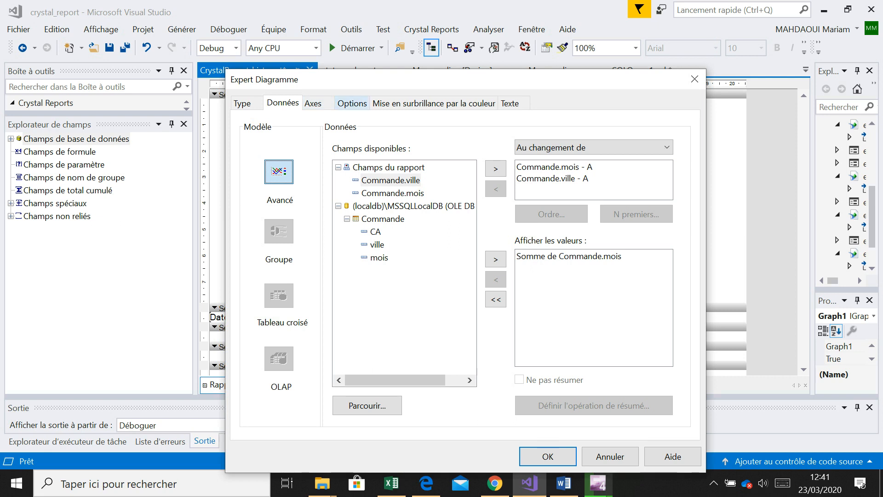
click(351, 103)
click(258, 228)
click(258, 229)
click(257, 203)
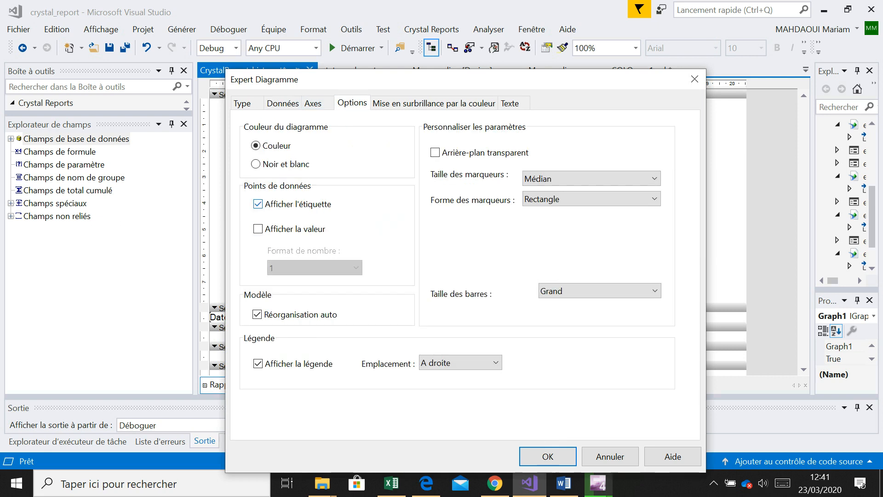
click(258, 363)
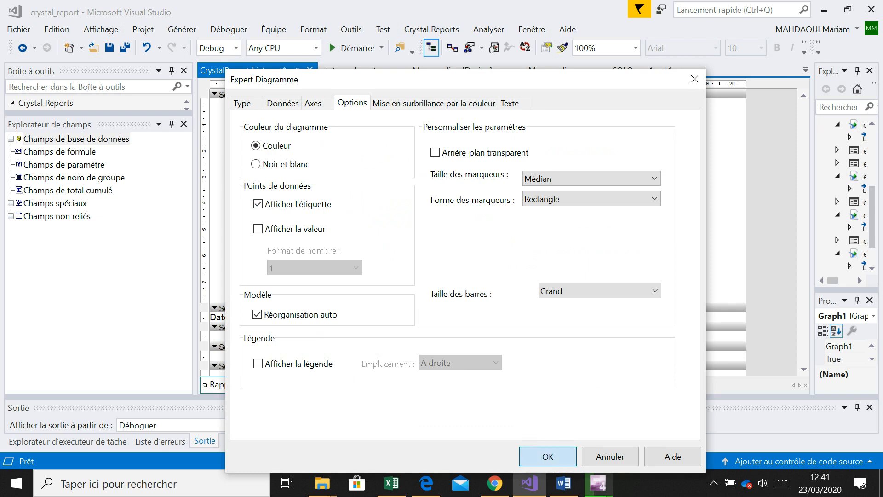
click(547, 456)
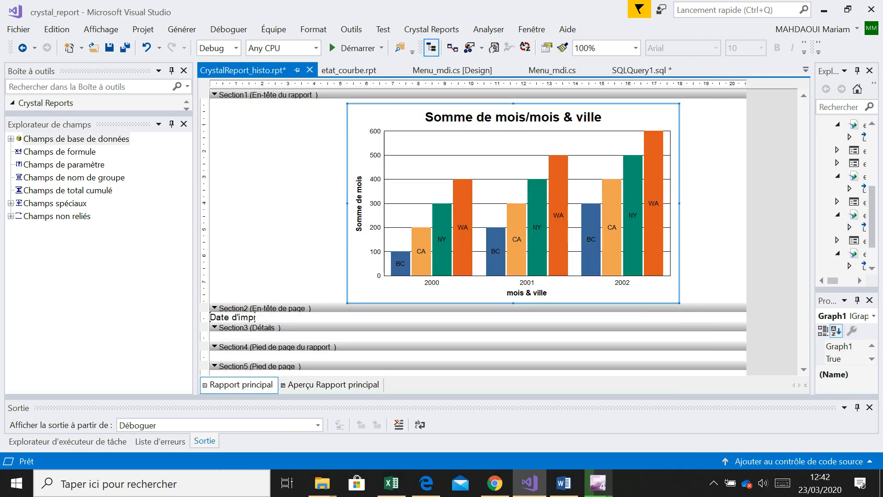
Step: Preview the labelled chart, and review the model histogram and the following pie chart exercise in TP-les états.pdf in Edge
click(333, 385)
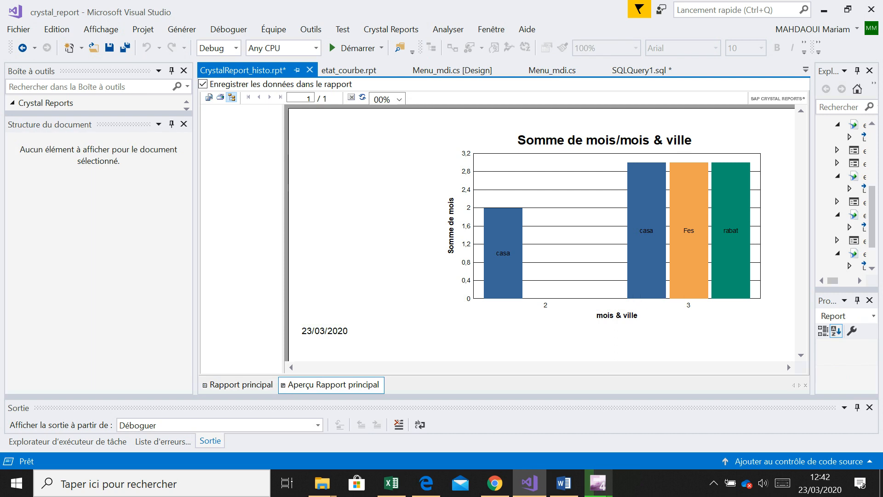
click(238, 384)
click(454, 166)
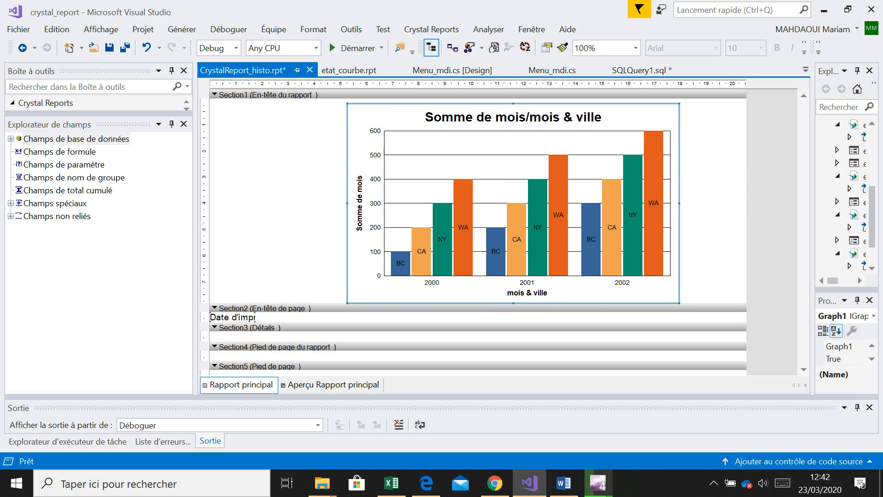
click(426, 483)
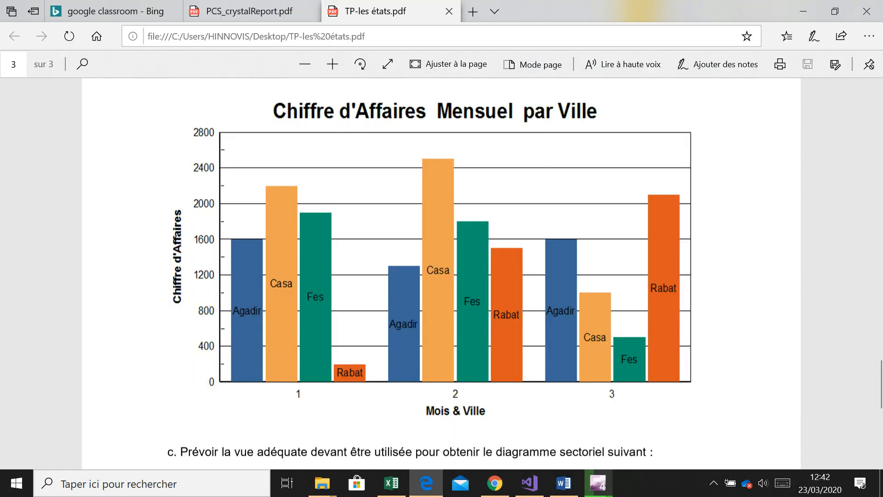
scroll(441, 276, down, 10)
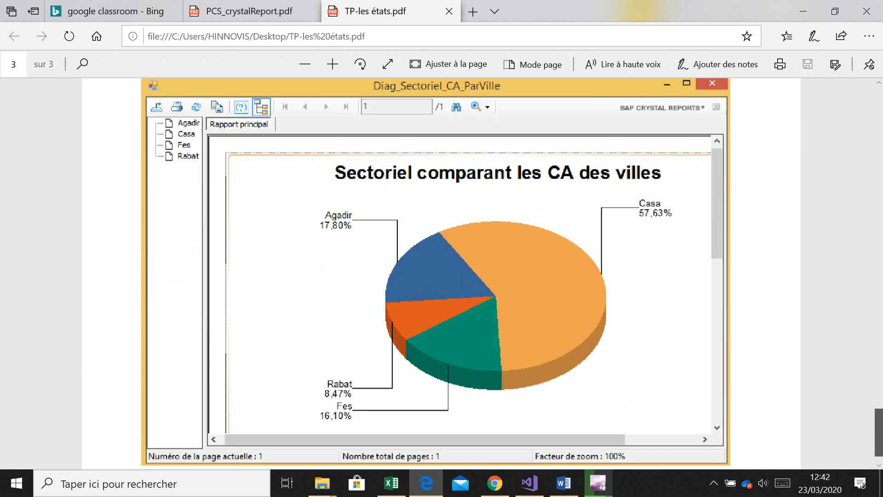
Step: Finish viewing the pie chart model in TP-les états.pdf, switch to Visual Studio and open SQLQuery1.sql
scroll(442, 276, down, 1)
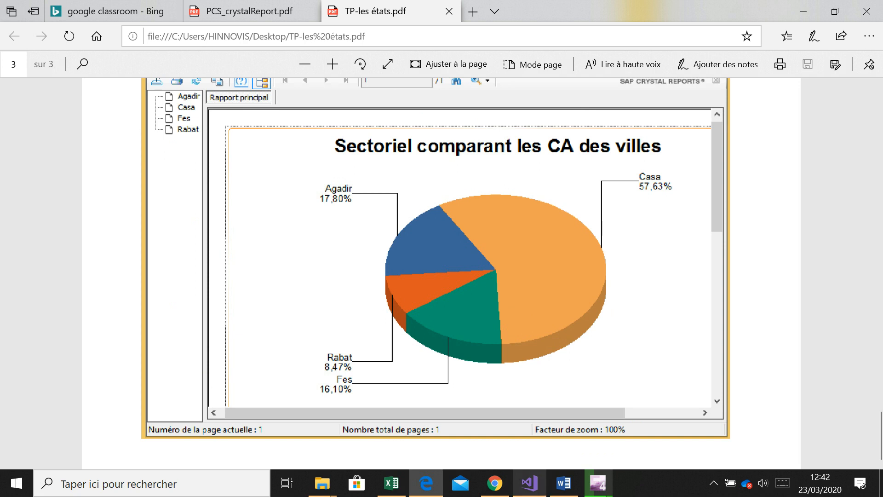
click(529, 483)
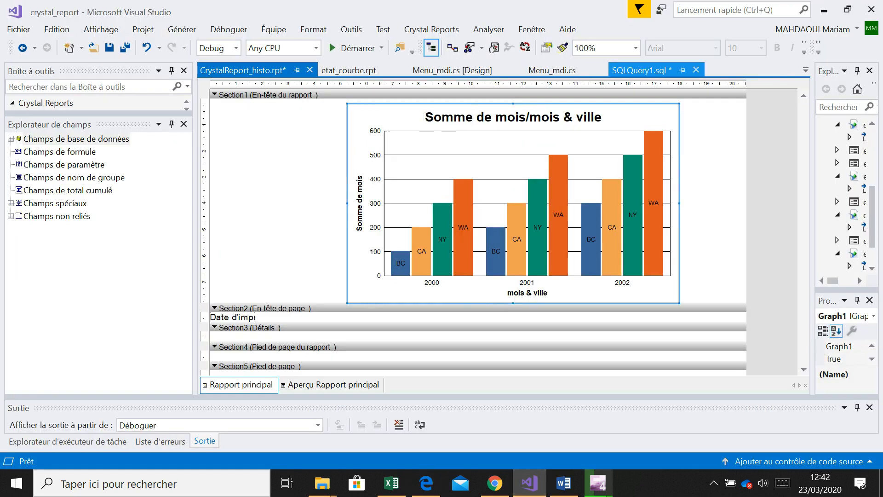
double_click(641, 70)
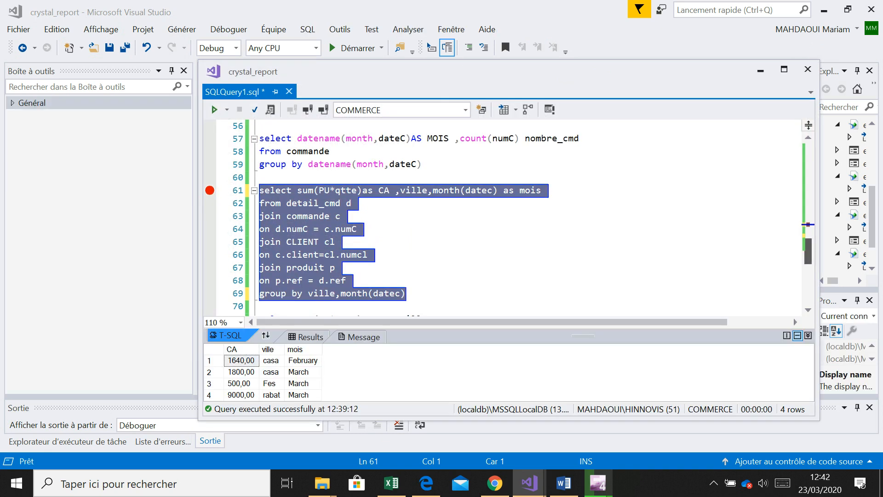
Step: Find and copy the query in SQLQuery1.sql that selects sum(PU*qtte) as CA and ville, grouped by ville only
scroll(506, 216, down, 4)
scroll(506, 216, up, 3)
scroll(506, 216, up, 3)
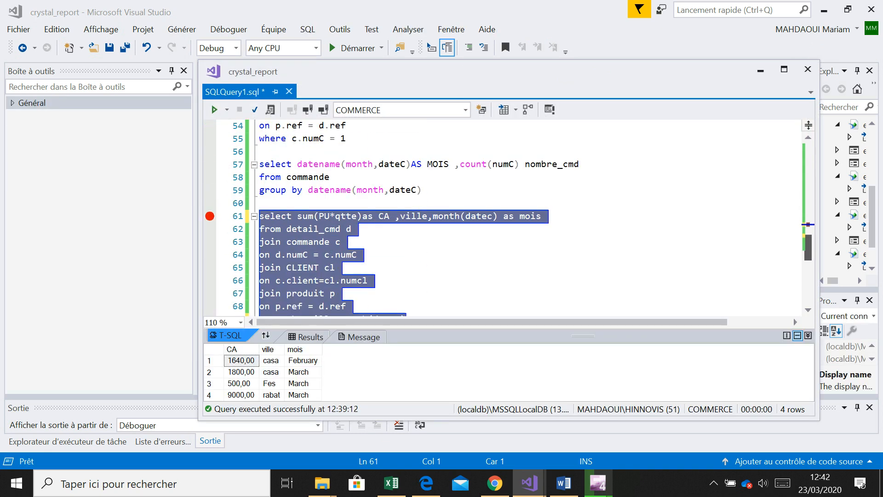
scroll(505, 216, up, 3)
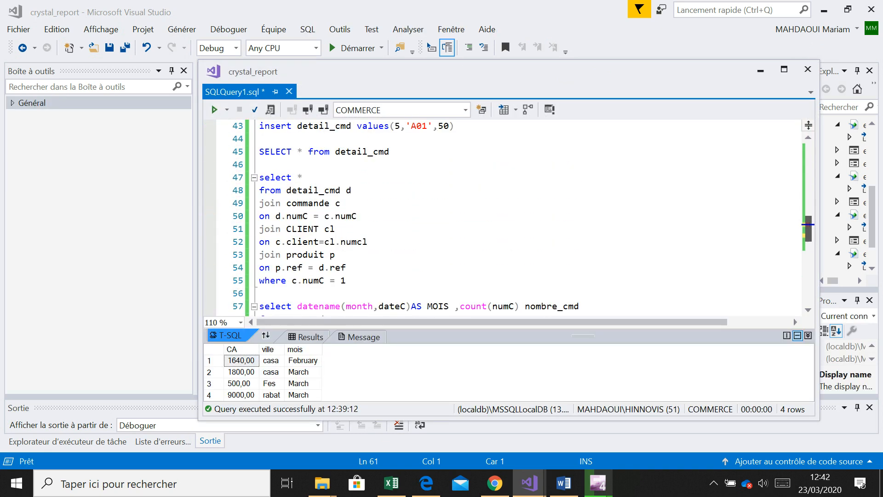
scroll(506, 216, down, 5)
scroll(505, 217, down, 3)
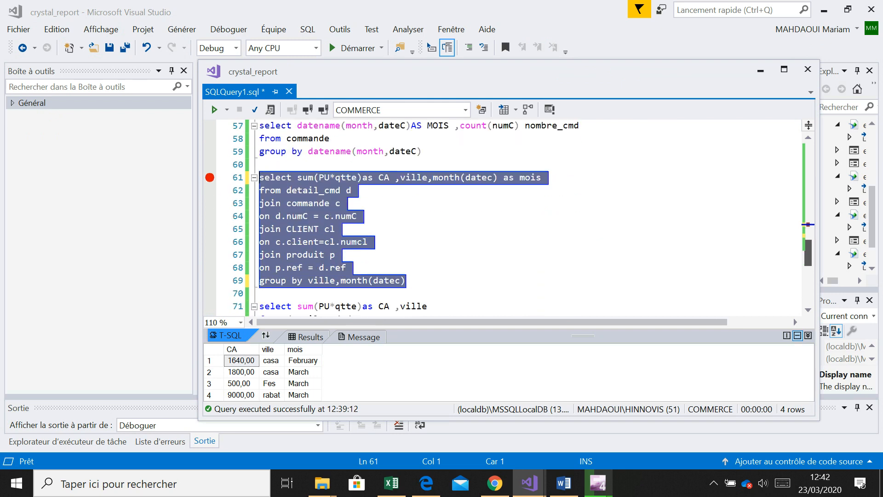
scroll(506, 216, down, 2)
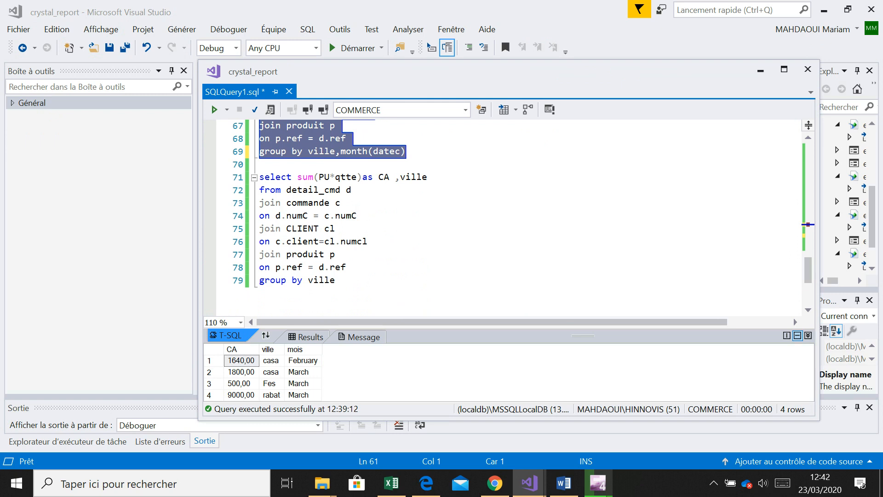
click(324, 190)
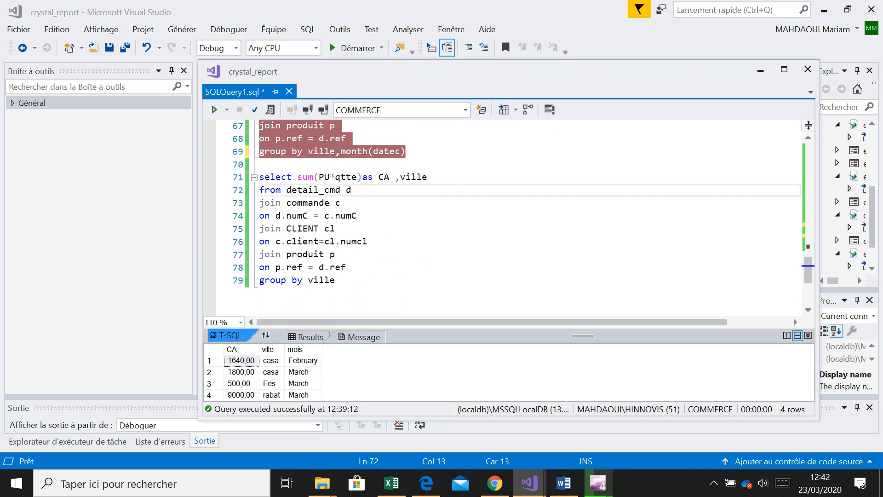
click(303, 202)
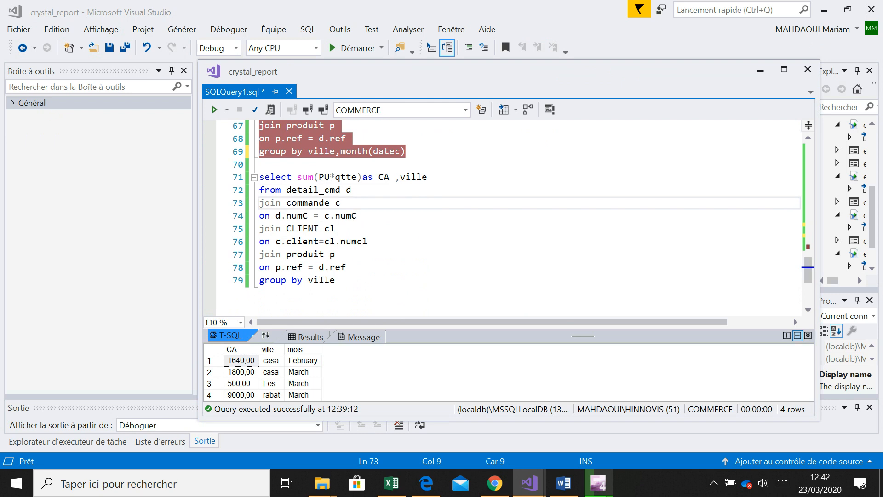
drag(336, 280, 259, 177)
key(ctrl+c)
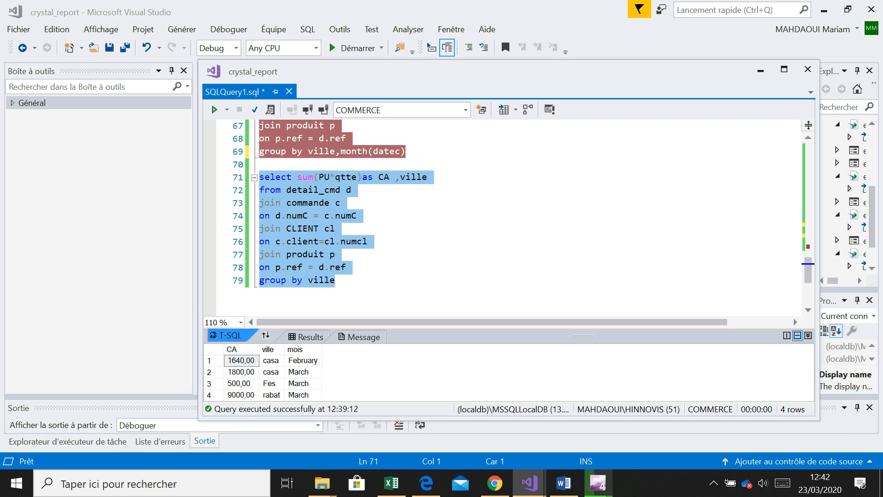
Step: Return to the main crystal_report window and add a new Crystal Reports item named CrystalReport_Secteur.rpt to the project
click(529, 483)
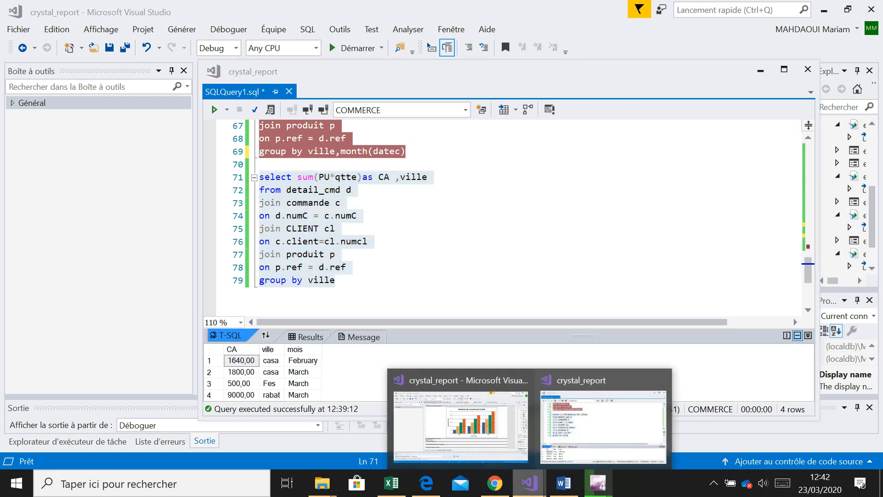
click(460, 425)
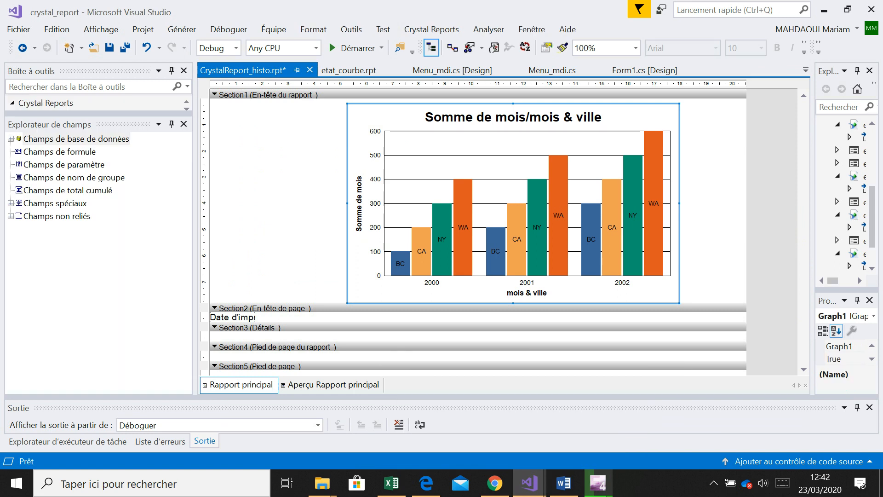
click(143, 29)
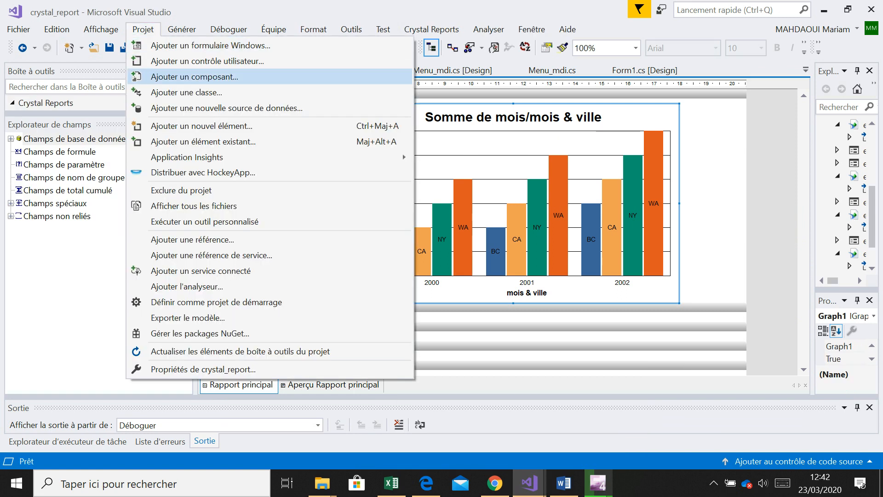
click(195, 76)
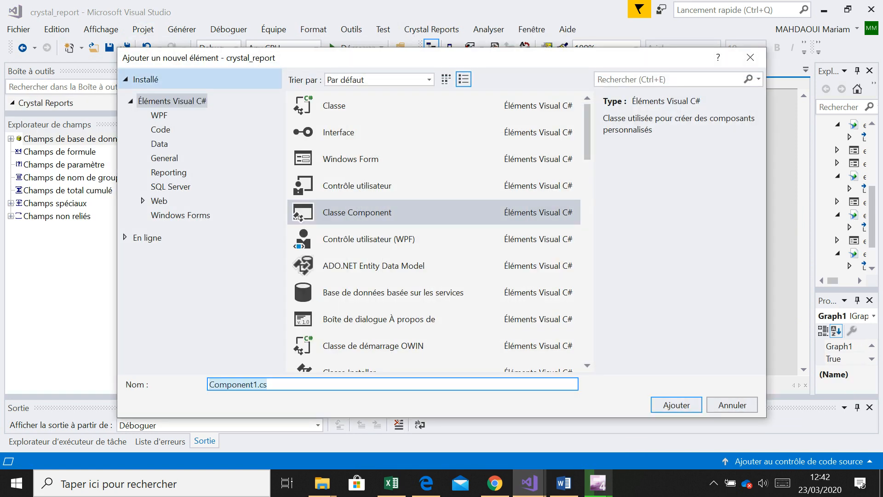
click(169, 172)
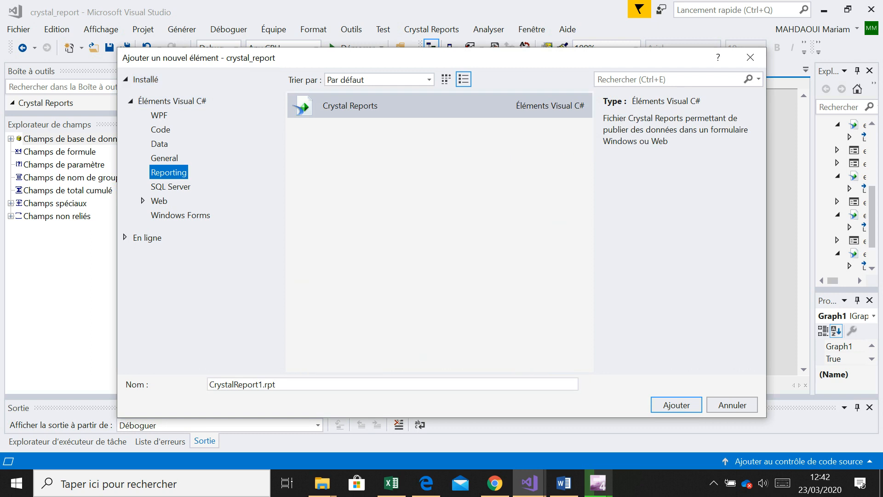
click(247, 384)
key(BackSpace)
text(_S)
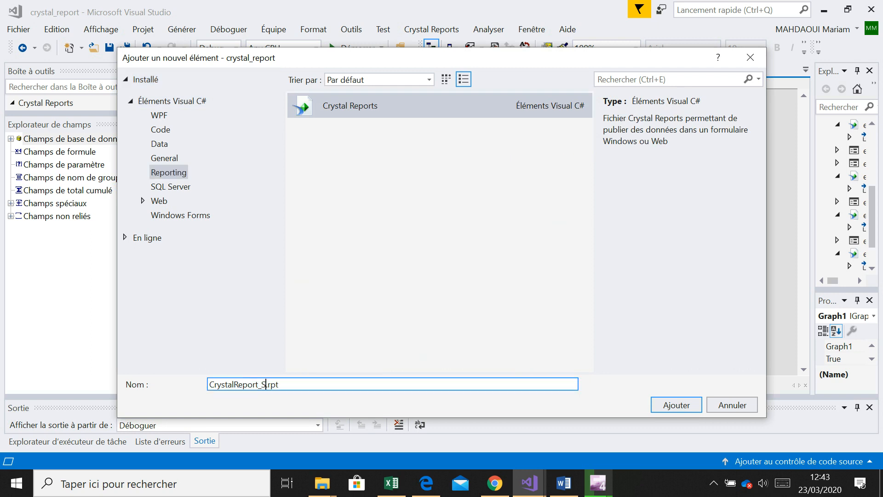
text(ecteur)
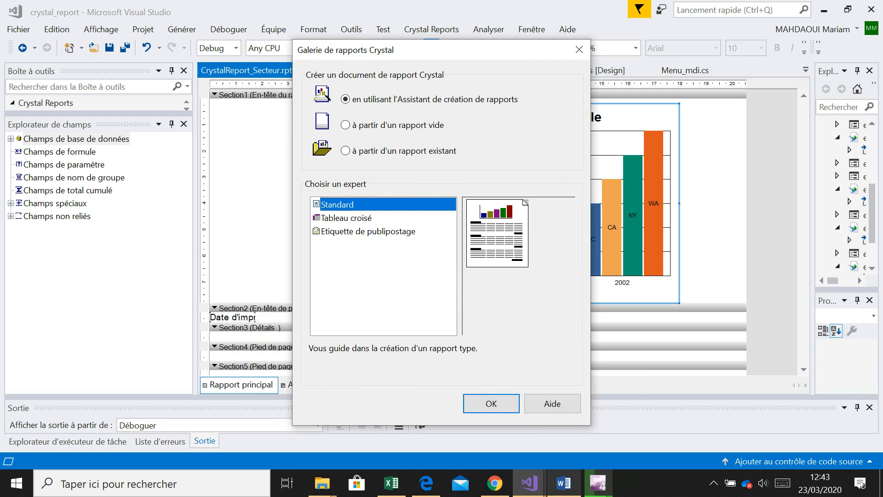
Step: Create the report with the Standard wizard, using the copied CA by ville query as a command on the (localdb)\MSSQLLocalDB connection
click(491, 403)
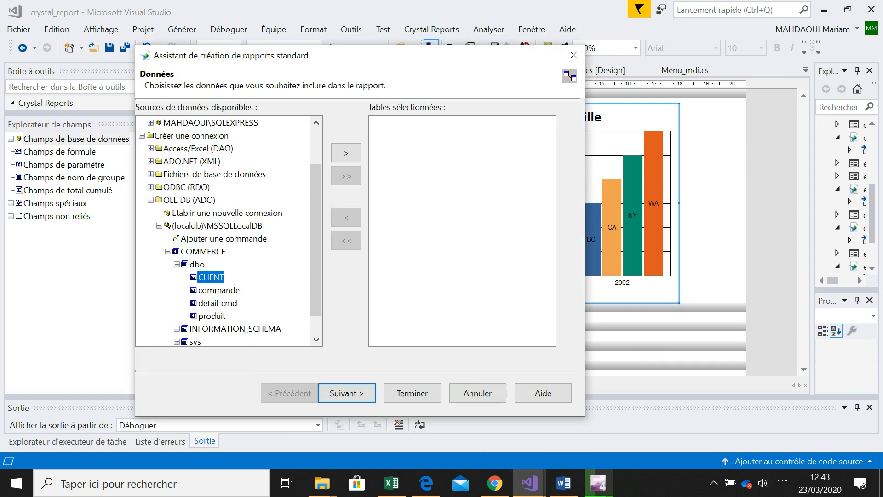
double_click(224, 238)
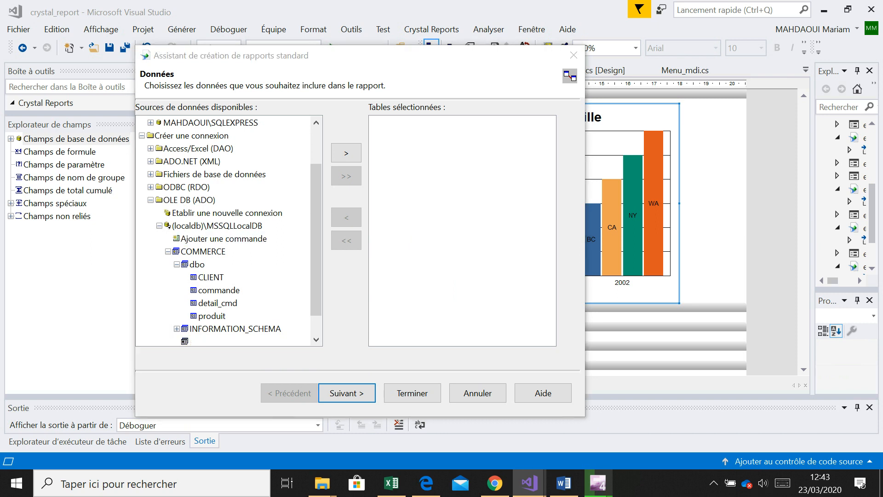
key(ctrl+v)
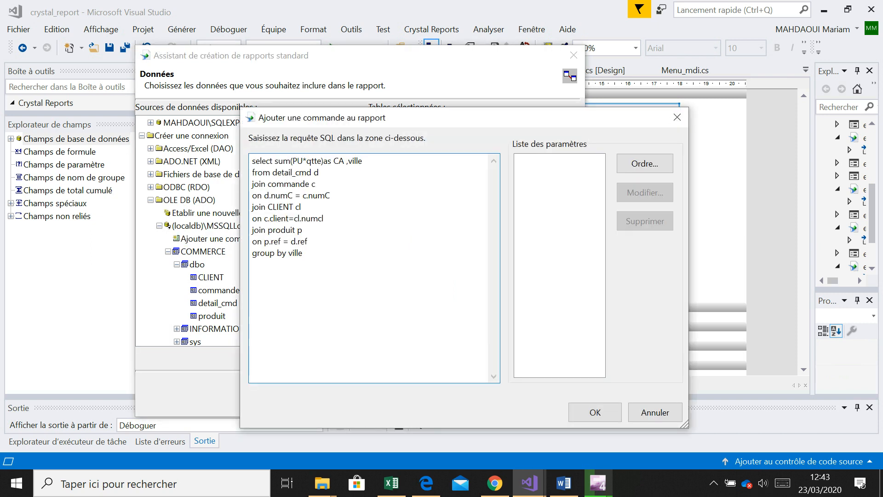
click(595, 412)
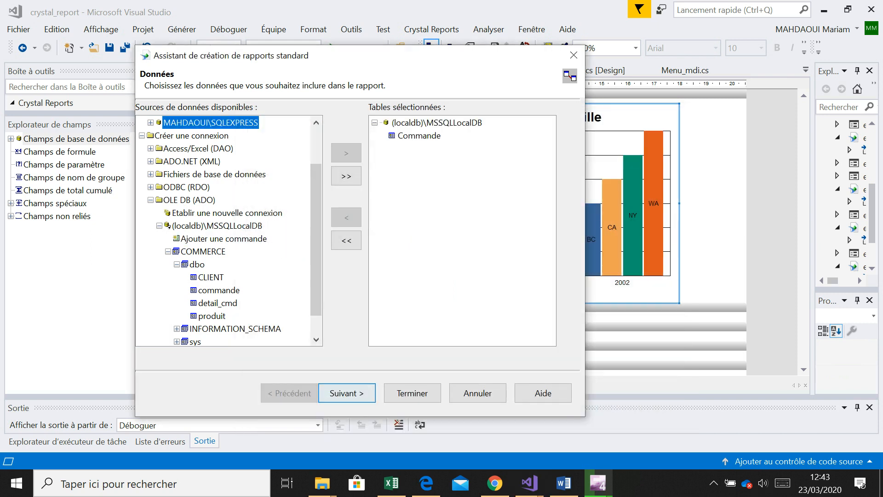
click(412, 392)
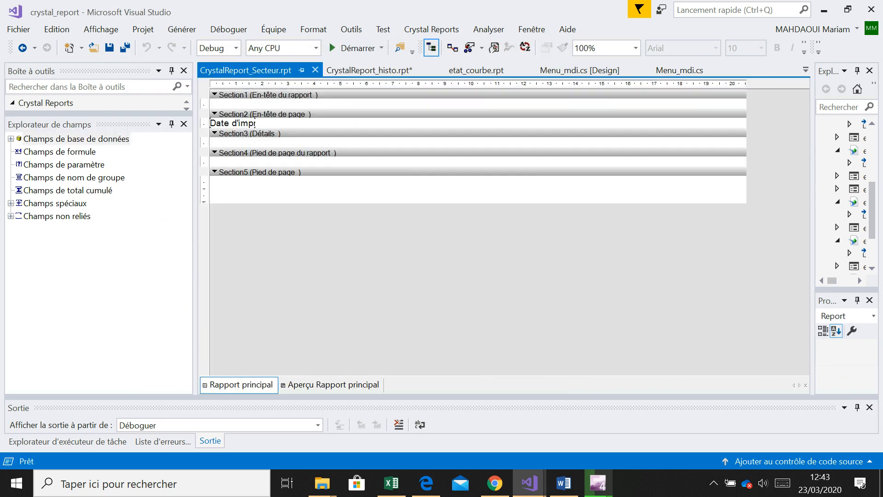
Step: Insert a chart into the report header section of CrystalReport_Secteur.rpt
right_click(286, 105)
mouse_move(326, 114)
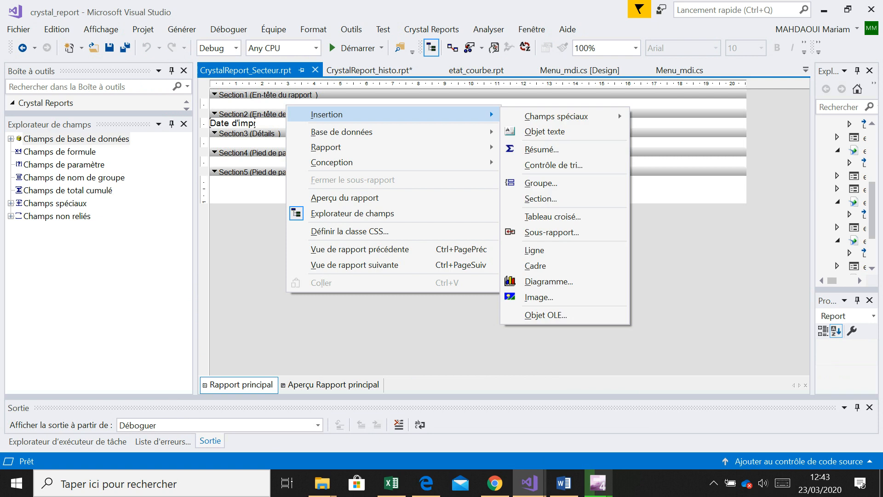
click(533, 280)
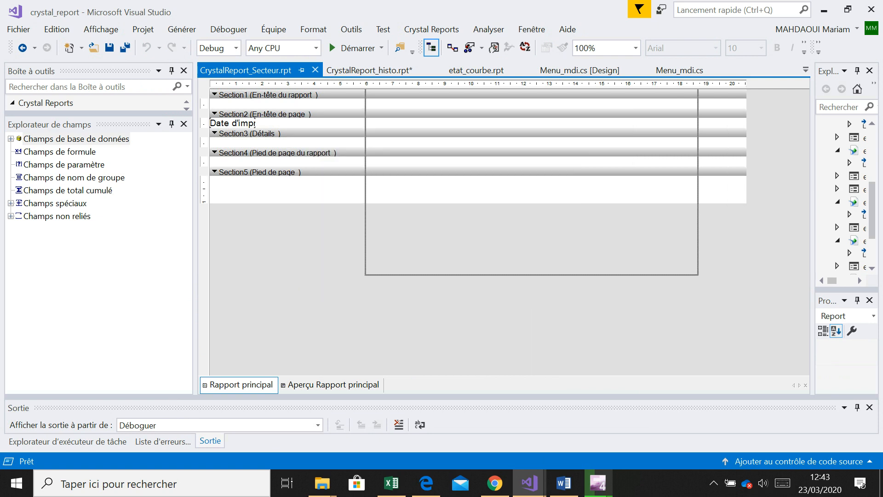
click(353, 103)
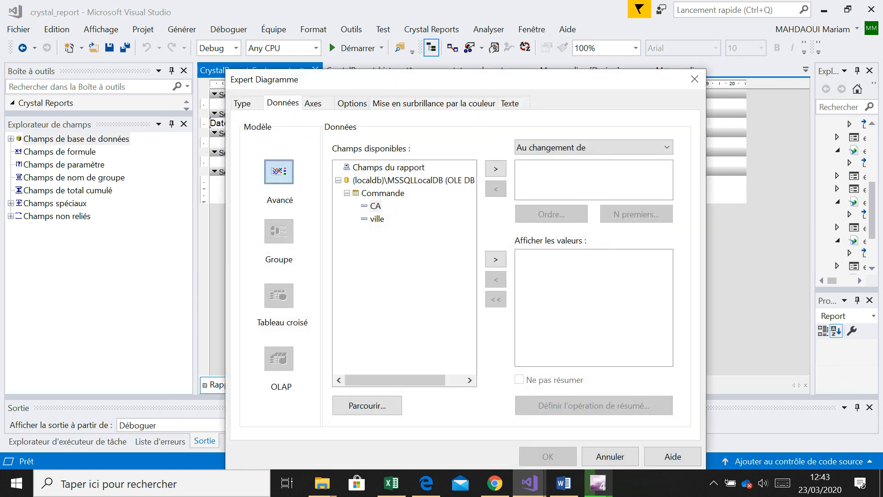
Step: Set ville as the chart's on-change field and CA as its displayed value
click(377, 218)
click(495, 168)
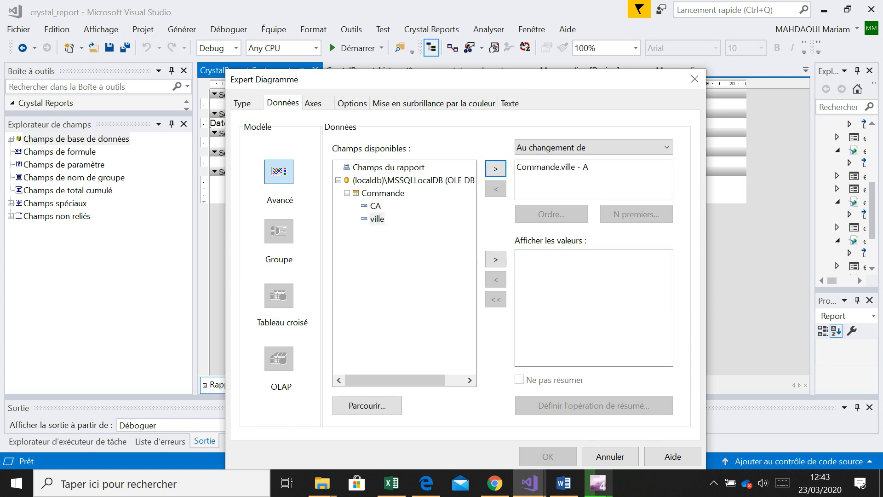
click(375, 206)
click(496, 259)
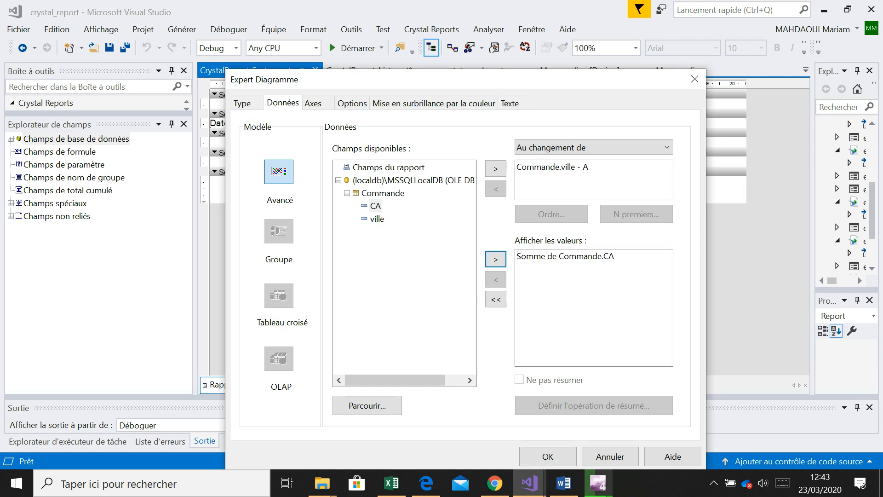
Step: Set the chart type to Secteurs, using the Diagramme à secteurs style with the depth effect
click(242, 103)
click(265, 183)
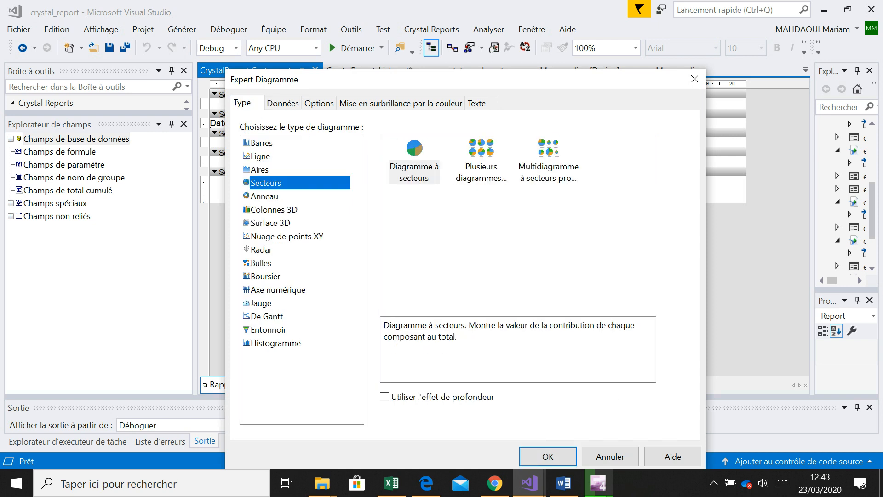
key(Tab)
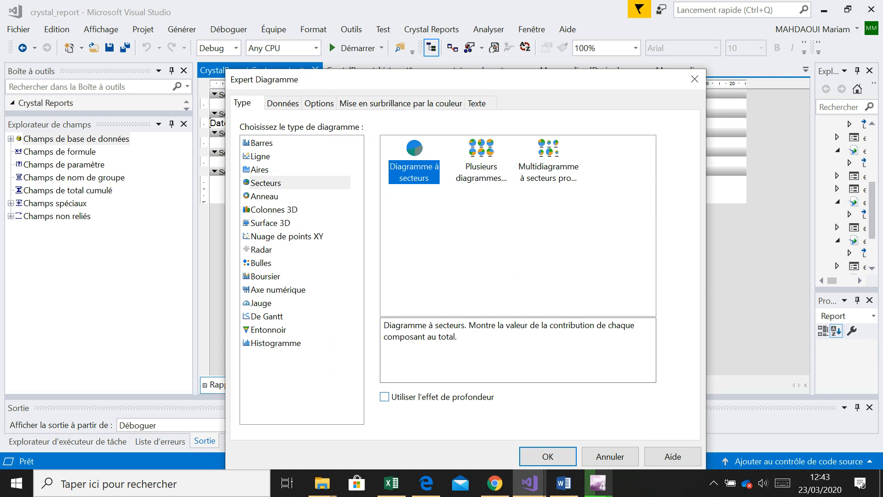
key(Tab)
key(space)
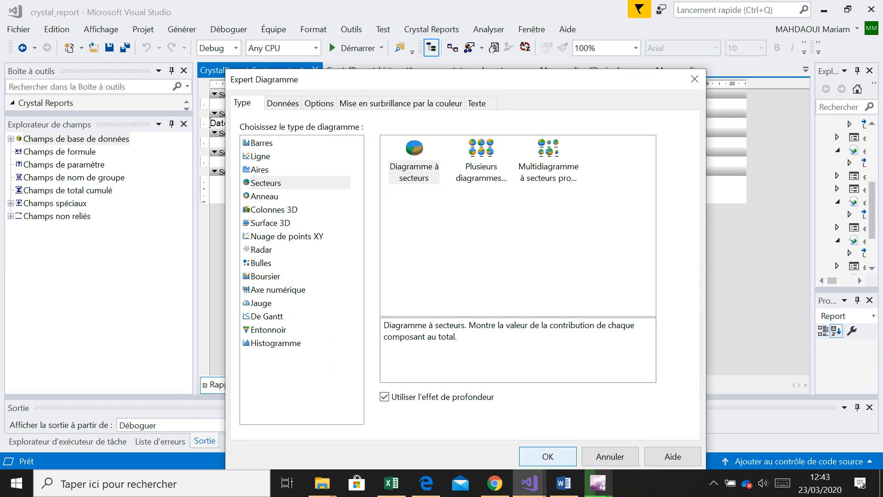
Step: In the chart options, show the data point values in 100,00% format, hide the legend, and apply the chart settings
key(ctrl+Tab)
key(ctrl+Tab)
key(ctrl+shift+Tab)
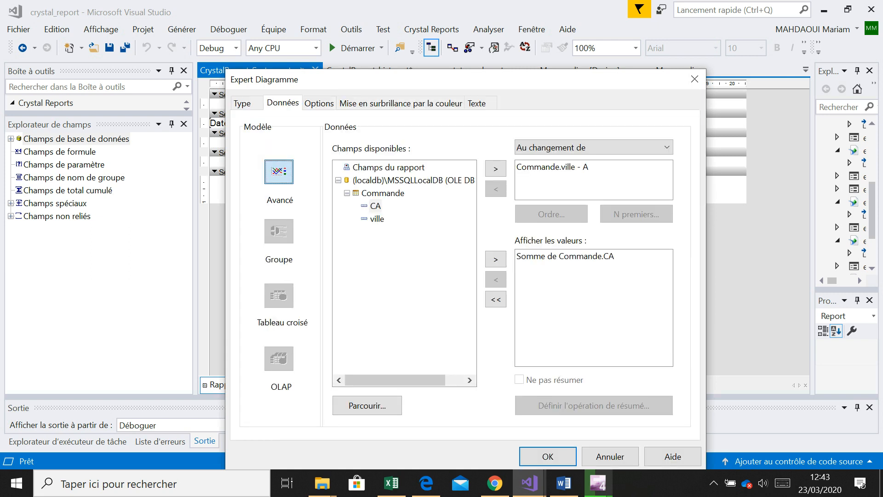
key(ctrl+Tab)
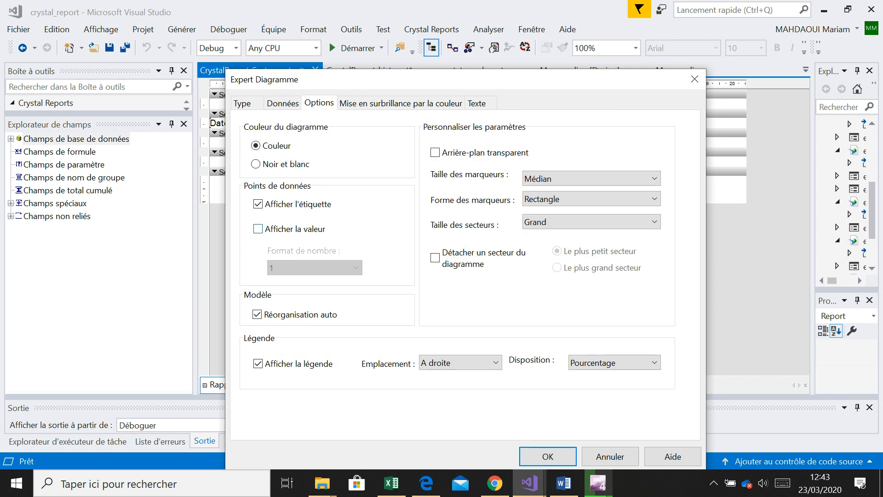
click(258, 229)
click(315, 268)
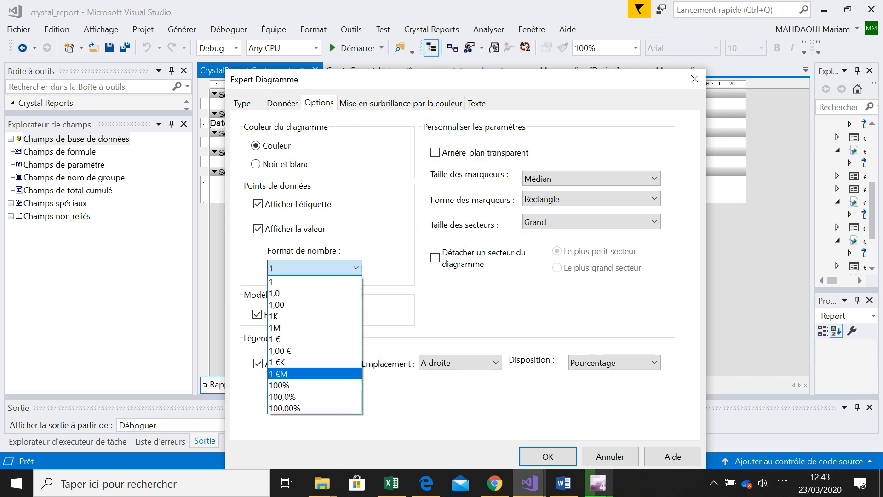
click(314, 408)
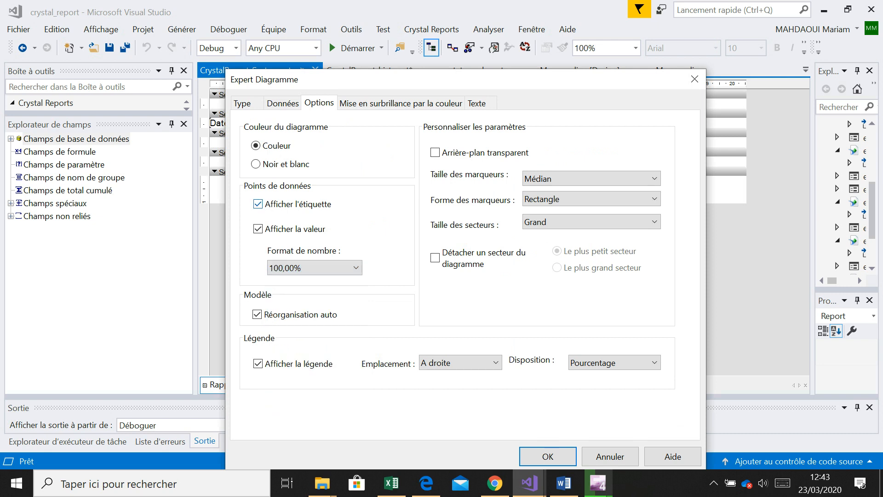
click(258, 363)
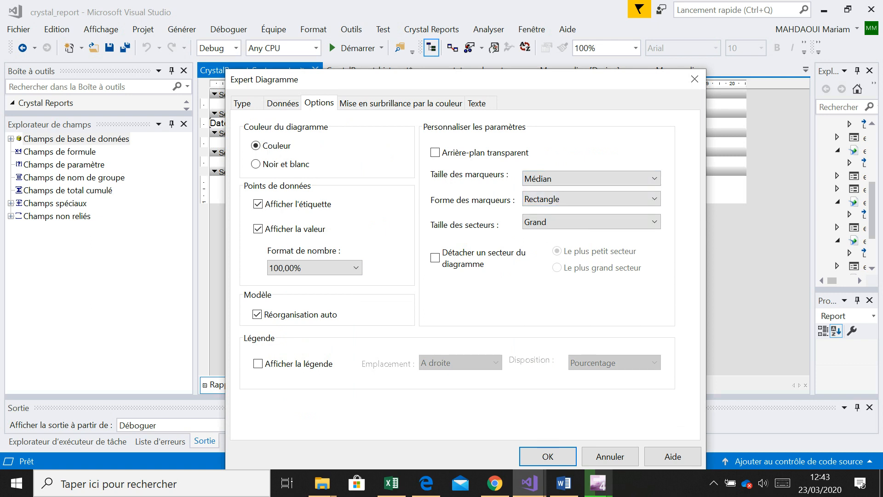
click(548, 456)
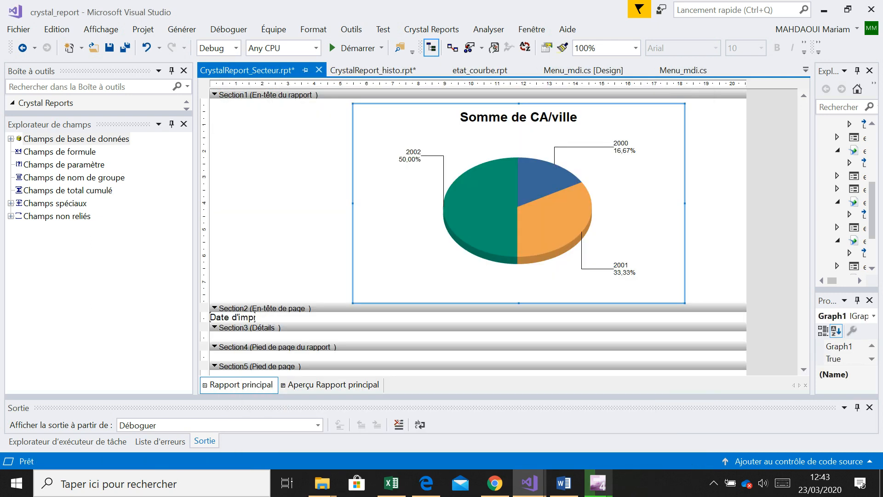
Step: Preview the pie chart report and switch to Edge to compare it with the exercise's model
click(333, 385)
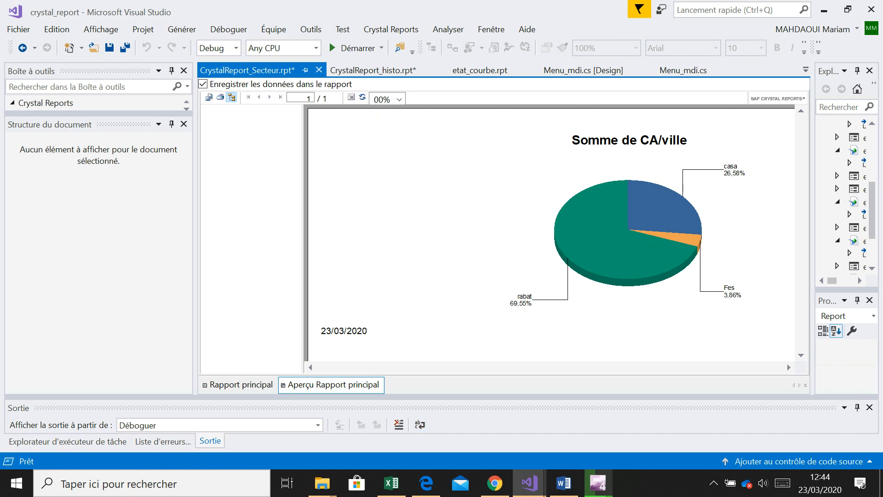
click(426, 483)
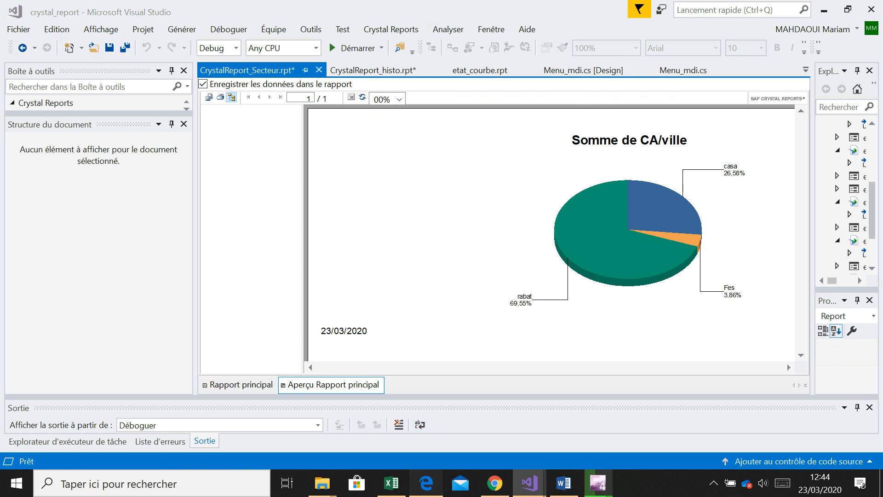
click(427, 483)
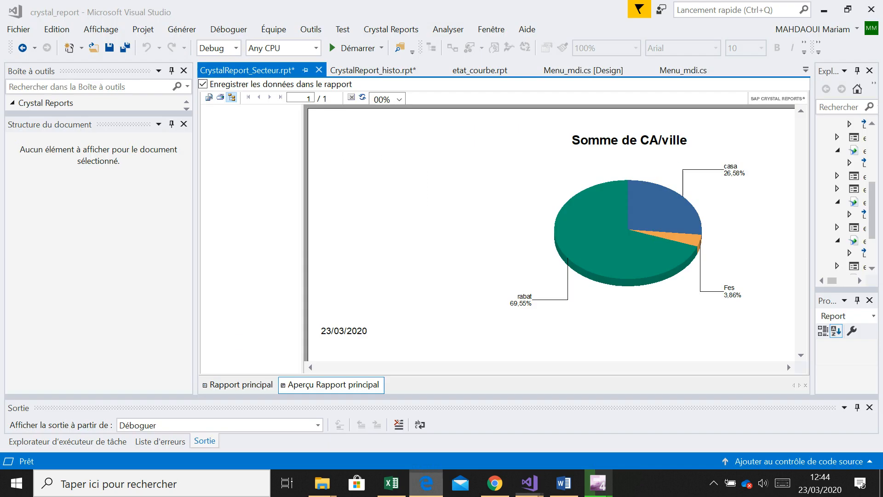